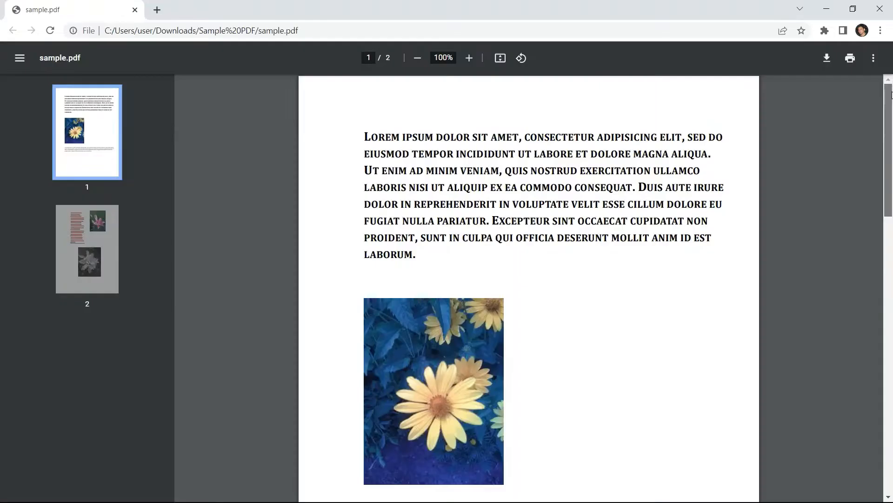
Look through the sample PDF and the first and second image placeholder slides of the Tutorial Guide presentation.
{"action": "left_click_drag", "start_coordinate": [891, 94], "coordinate": [891, 365]}
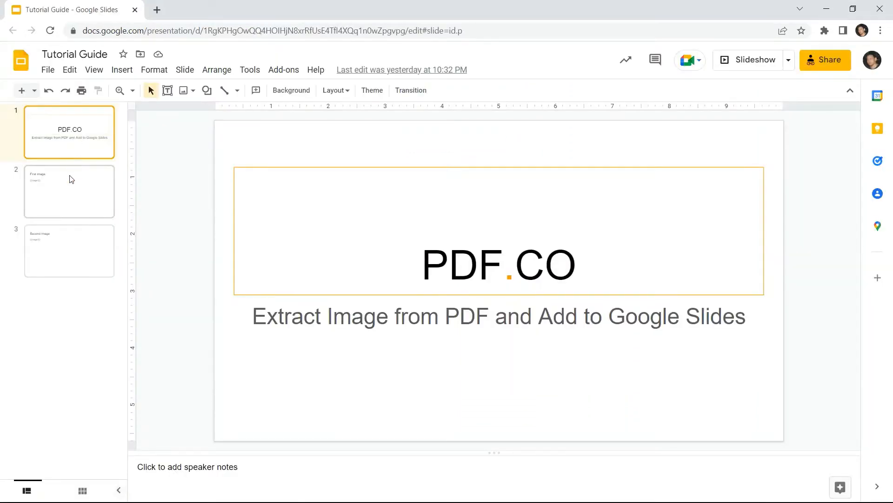
{"action": "left_click", "coordinate": [71, 180]}
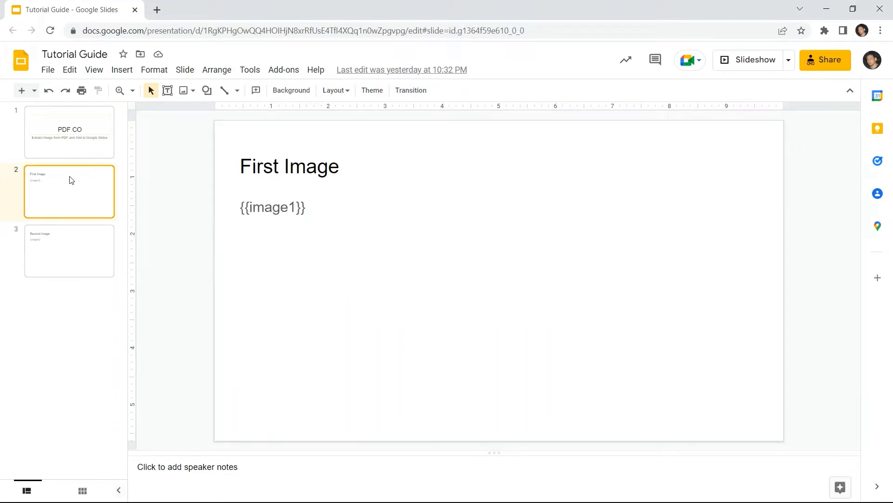
{"action": "left_click", "coordinate": [67, 251]}
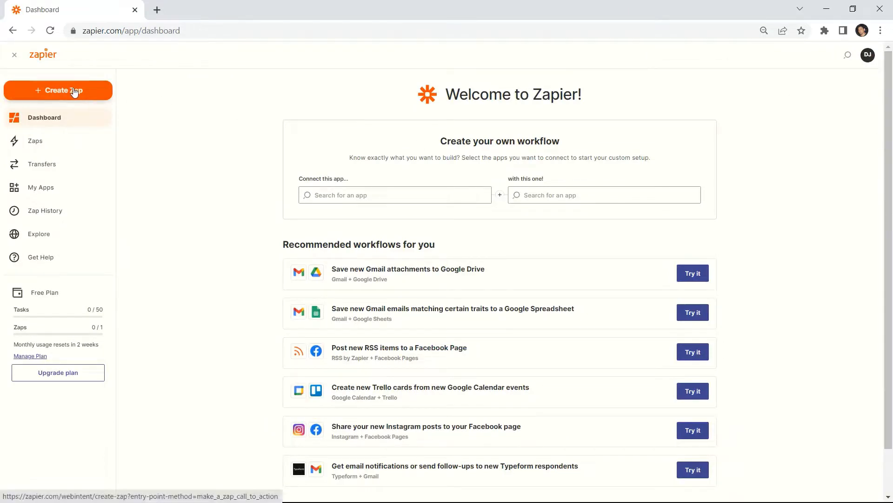
Create a new Zap in Zapier triggered by the Google Drive event New File in Folder.
{"action": "left_click", "coordinate": [74, 91]}
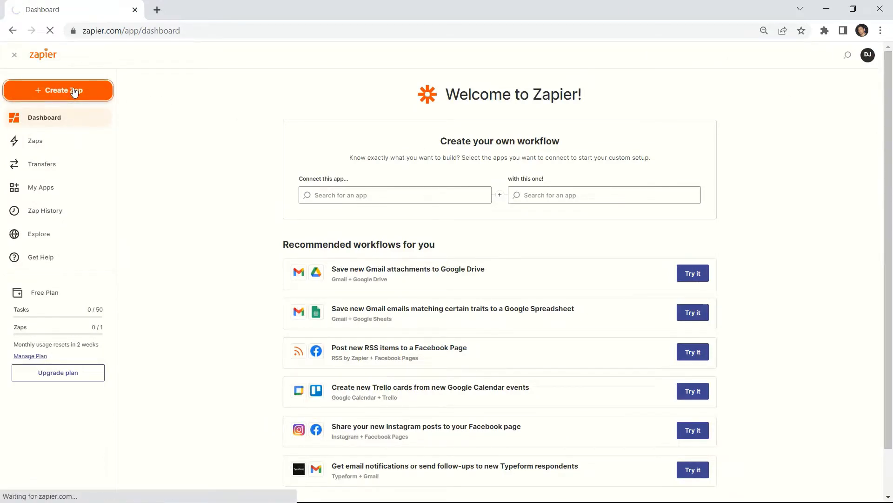
{"action": "type", "text": "goo"}
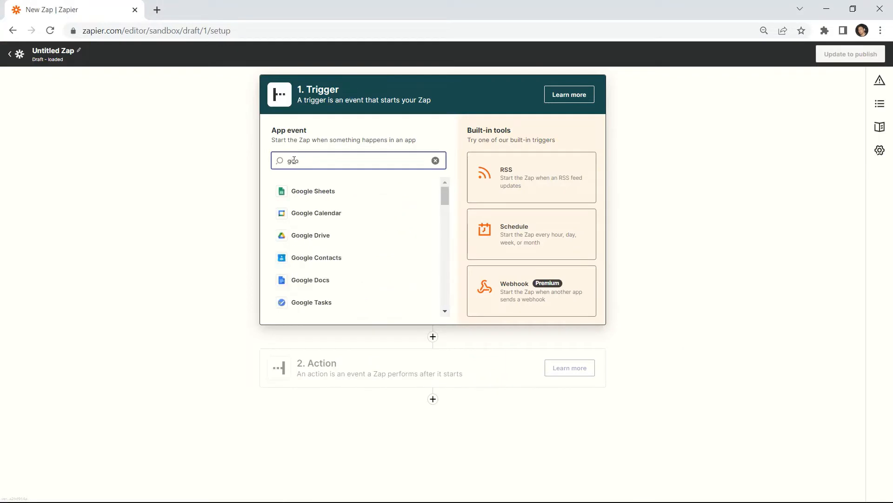
{"action": "left_click", "coordinate": [307, 235]}
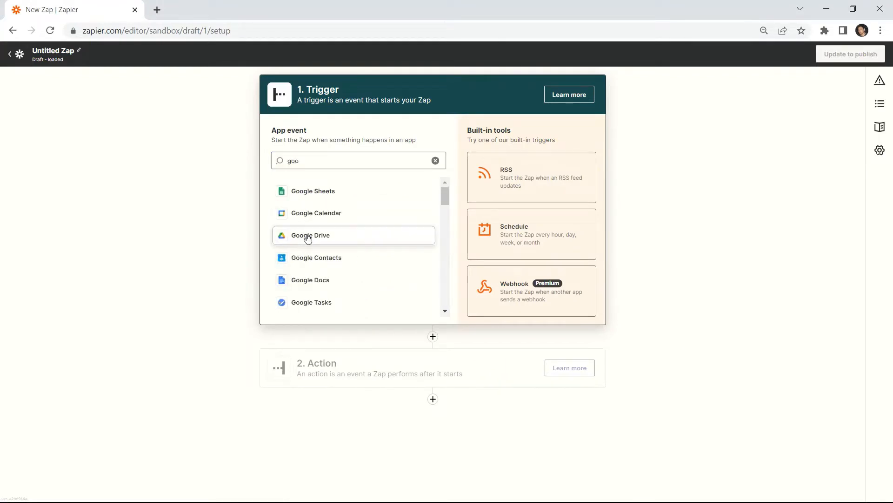
{"action": "left_click", "coordinate": [304, 197]}
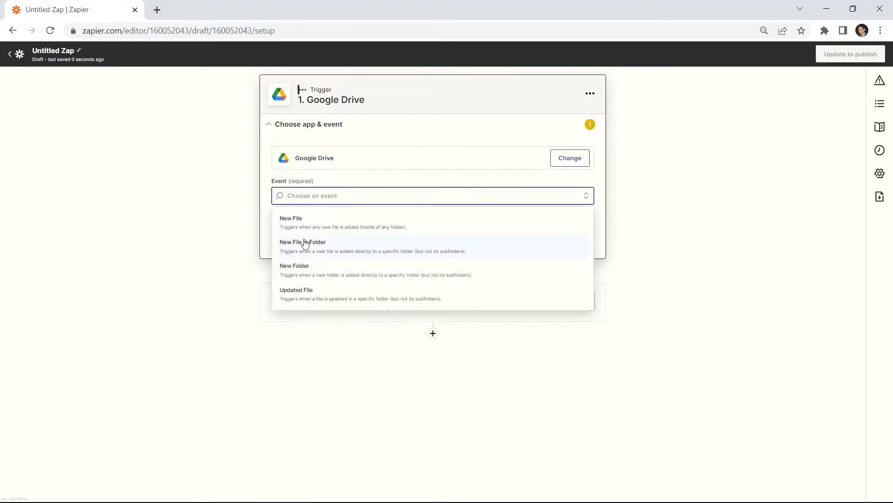
{"action": "left_click", "coordinate": [305, 243]}
{"action": "left_click", "coordinate": [437, 241]}
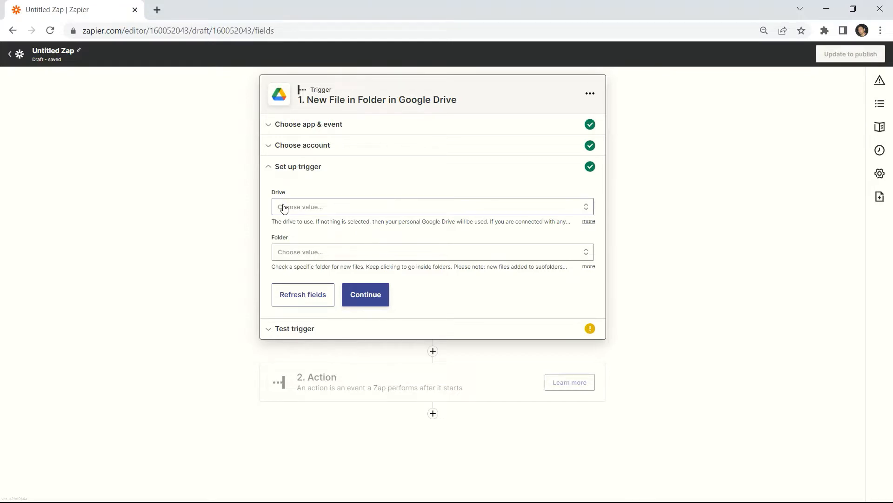
Set the trigger's drive to My Google Drive and its folder to Extract Image.
{"action": "left_click", "coordinate": [284, 208]}
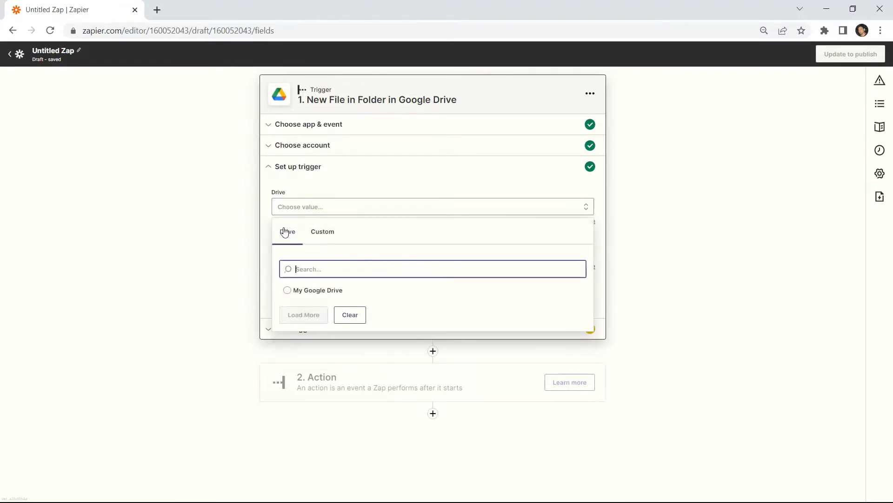
{"action": "left_click", "coordinate": [288, 291]}
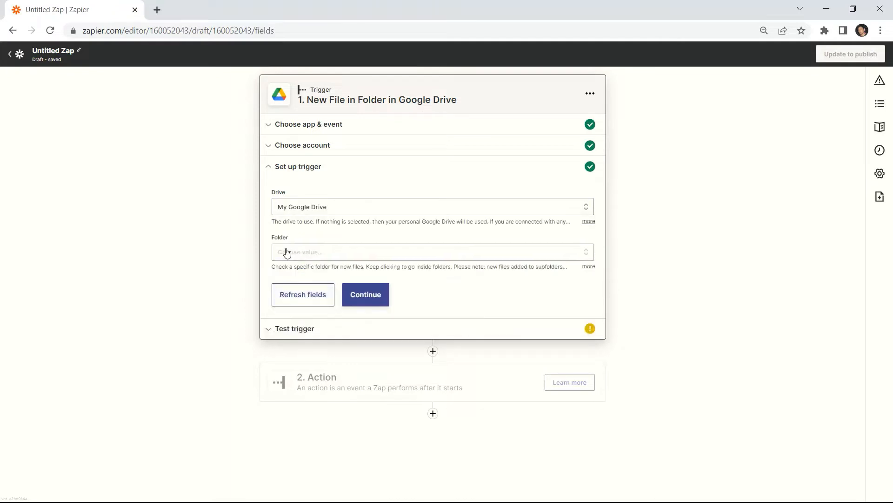
{"action": "left_click", "coordinate": [286, 252]}
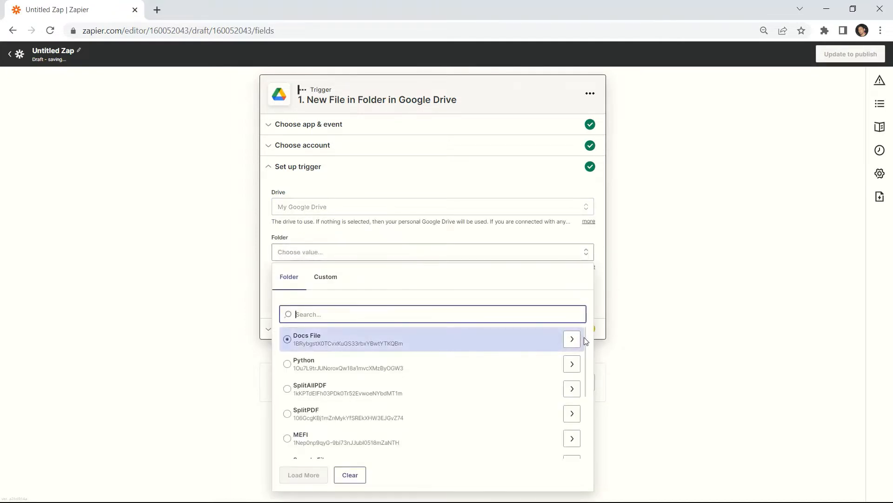
{"action": "left_click_drag", "start_coordinate": [585, 338], "coordinate": [586, 387]}
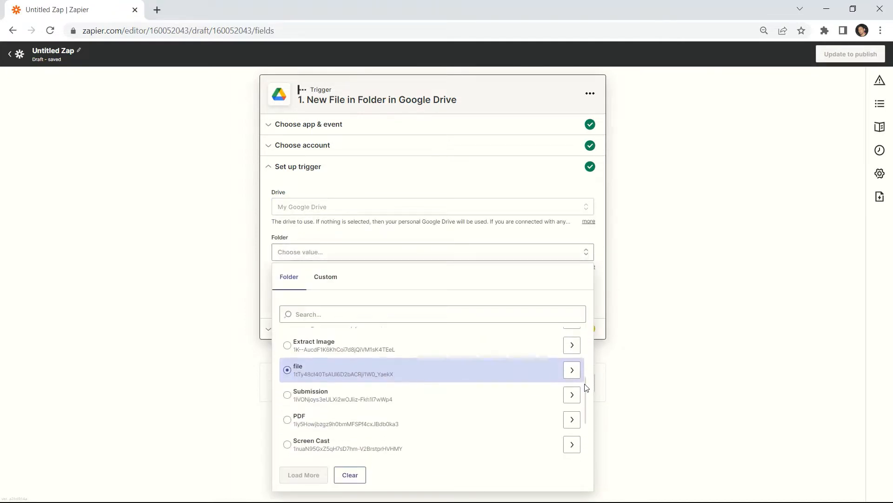
{"action": "left_click", "coordinate": [290, 345]}
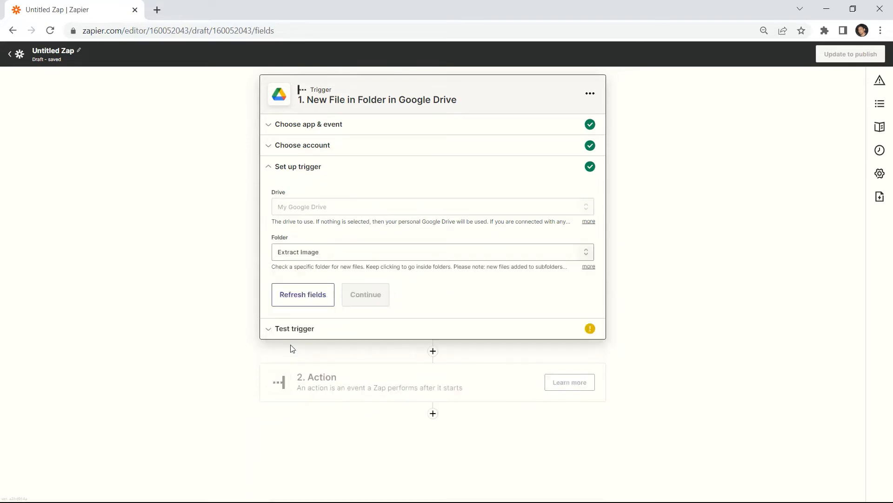
Test the Google Drive trigger with a recent file and continue to the action setup.
{"action": "left_click", "coordinate": [365, 295]}
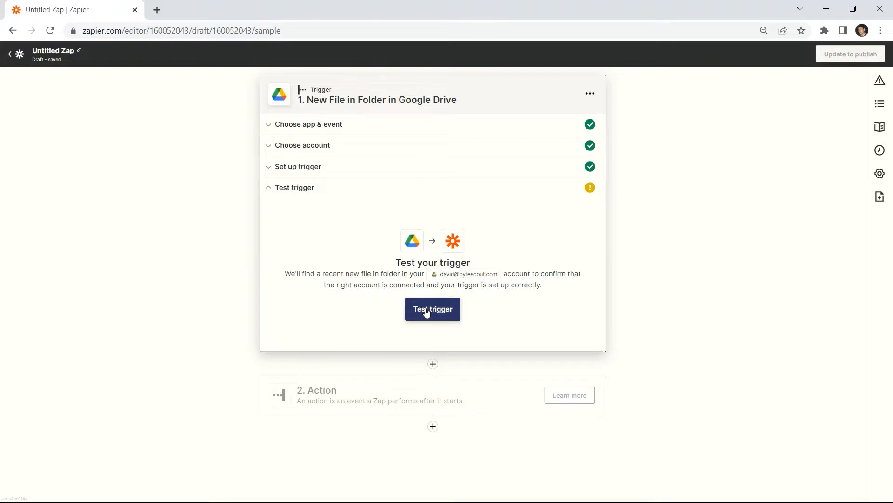
{"action": "left_click", "coordinate": [427, 311]}
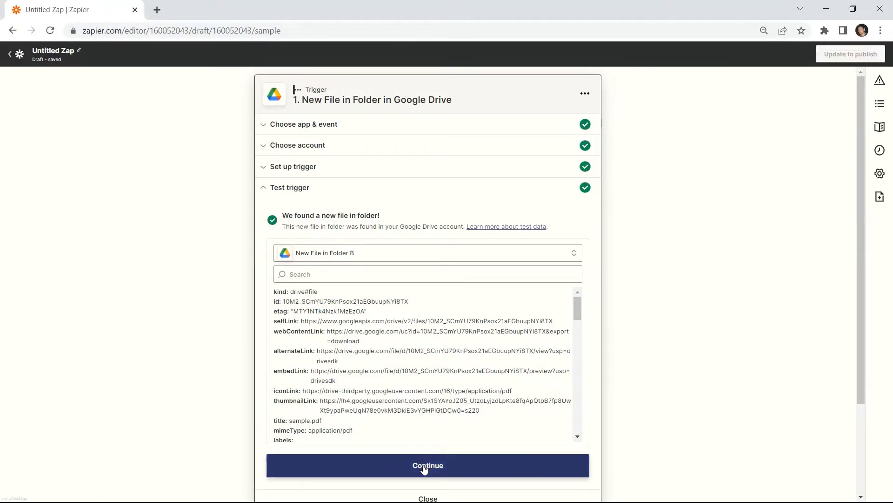
{"action": "left_click", "coordinate": [424, 468]}
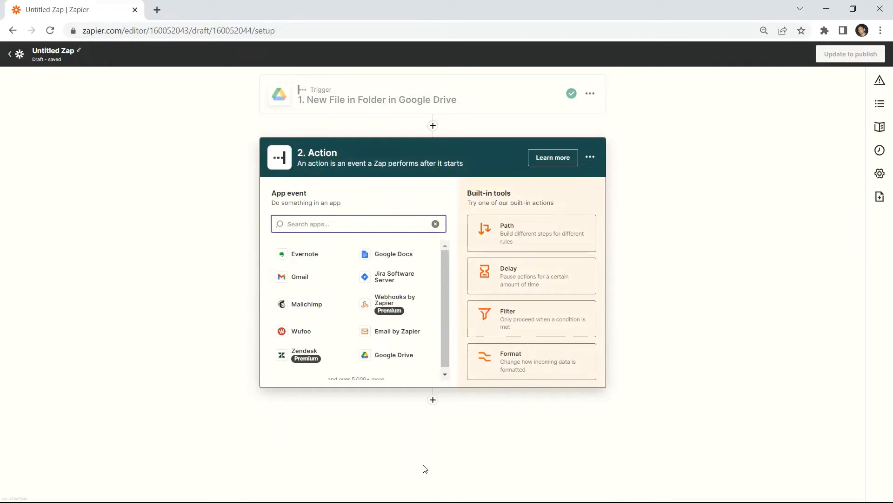
Choose PDF.co as the action app with Custom API Call as the event.
{"action": "type", "text": "pdf"}
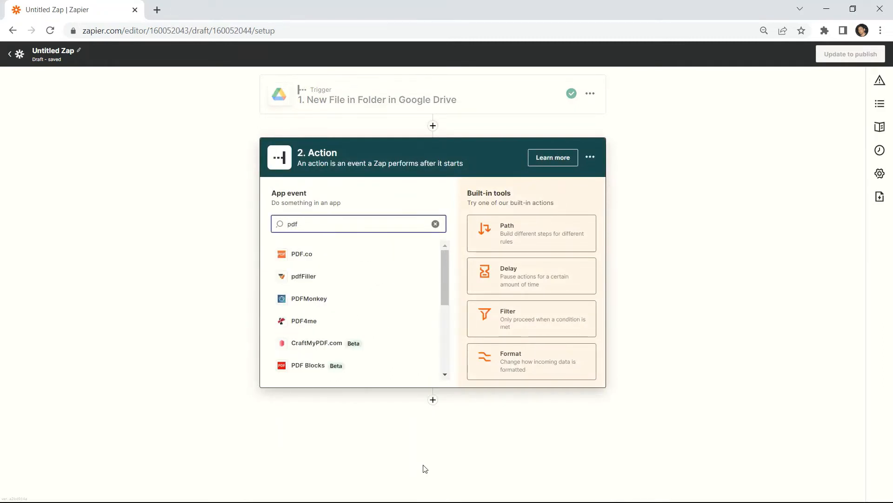
{"action": "left_click", "coordinate": [300, 256]}
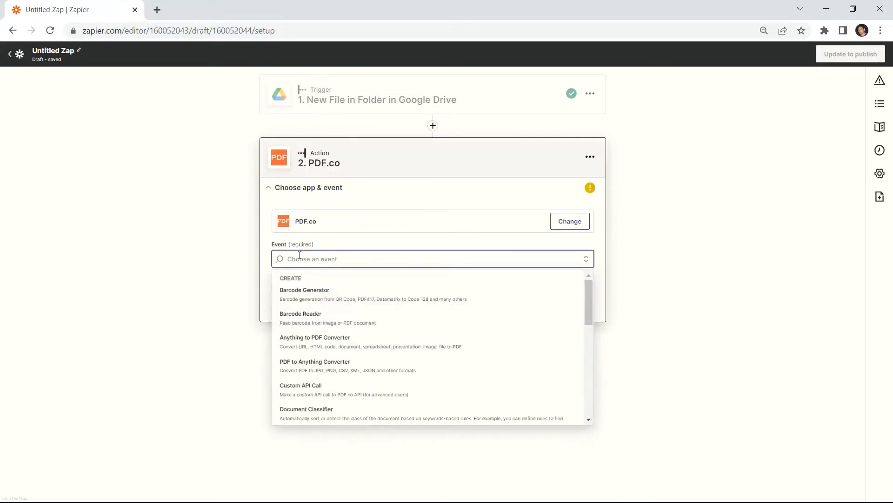
{"action": "left_click", "coordinate": [301, 389]}
Set a custom PDF.co API endpoint of v1/pdf/convert/to/json2.
{"action": "left_click", "coordinate": [280, 270]}
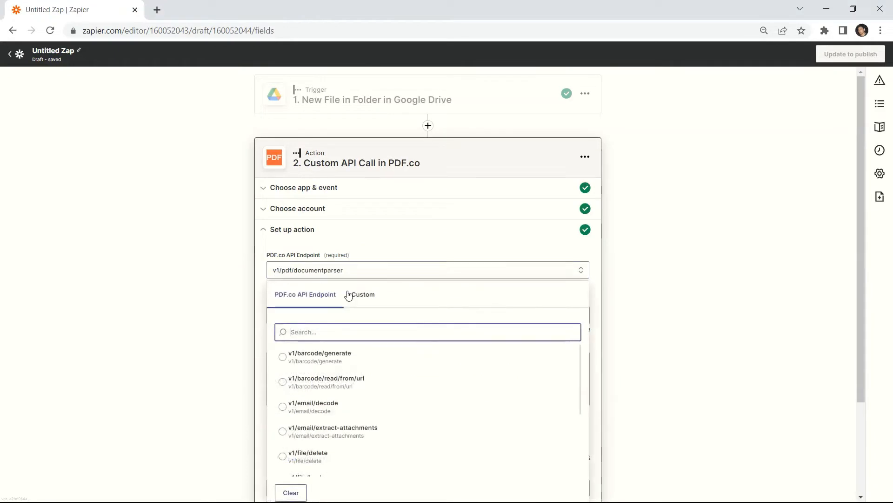
{"action": "left_click", "coordinate": [369, 299]}
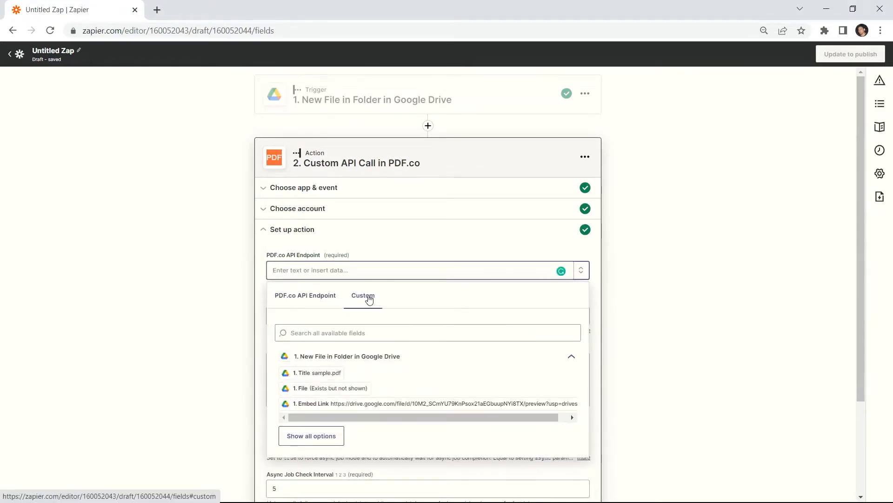
{"action": "type", "text": "v1/pdf/convert/to/json2"}
{"action": "left_click", "coordinate": [348, 270]}
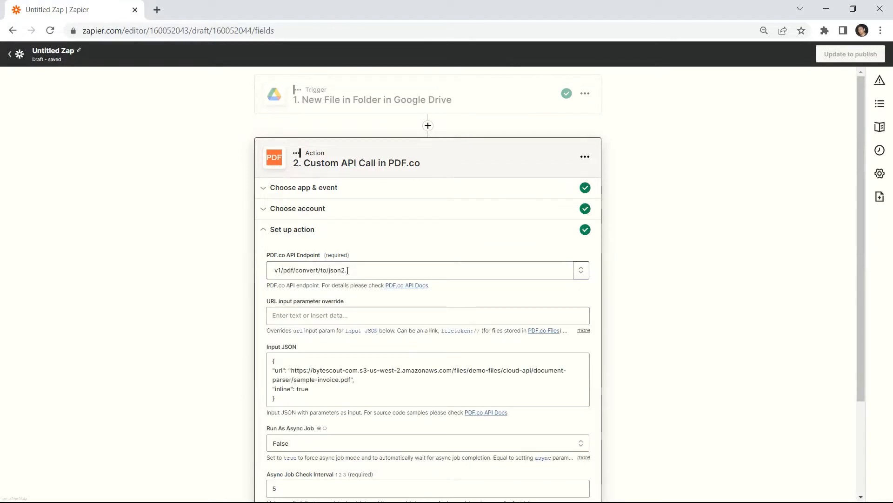
Map the URL input parameter override to the Google Drive trigger's Web Content Link.
{"action": "left_click", "coordinate": [284, 316]}
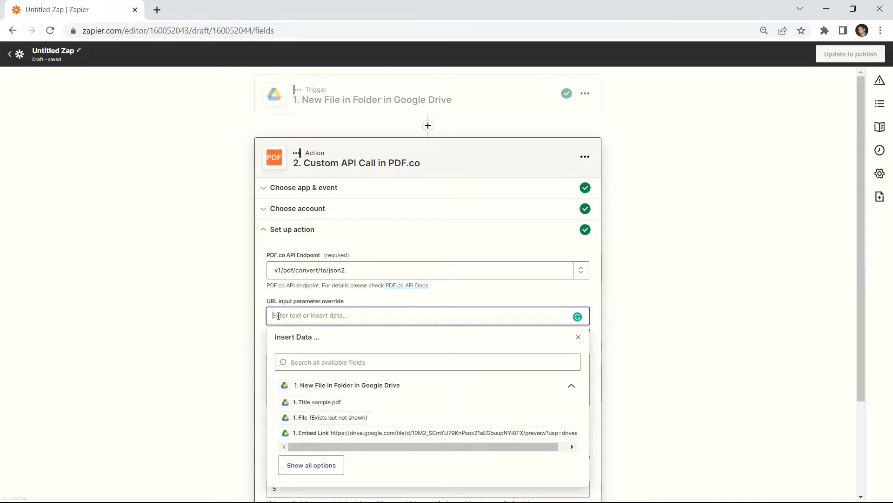
{"action": "left_click", "coordinate": [289, 465]}
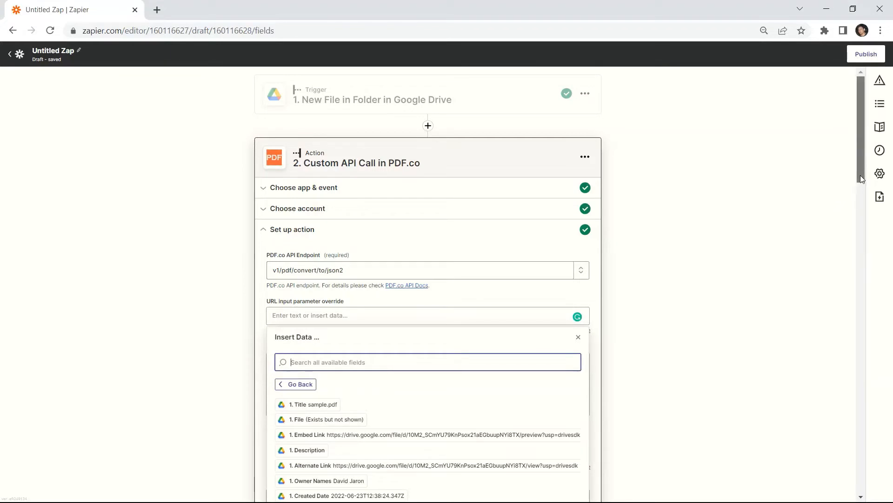
{"action": "left_click_drag", "start_coordinate": [861, 176], "coordinate": [864, 223]}
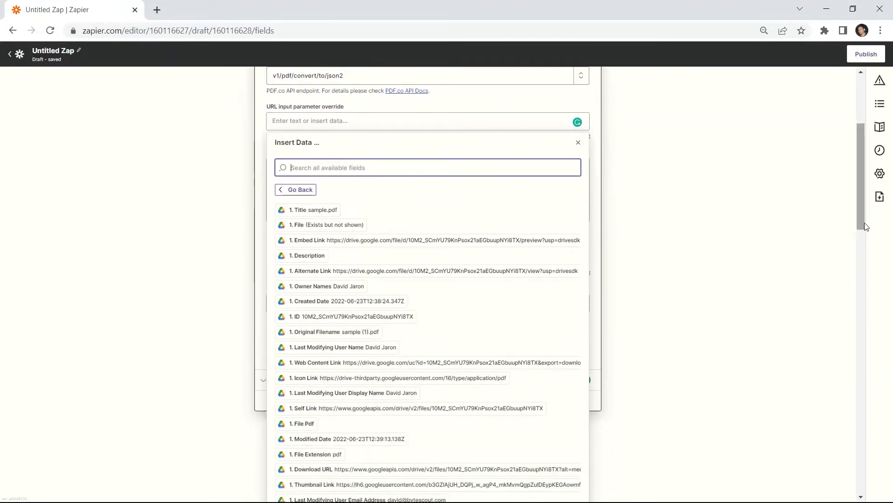
{"action": "left_click", "coordinate": [368, 362]}
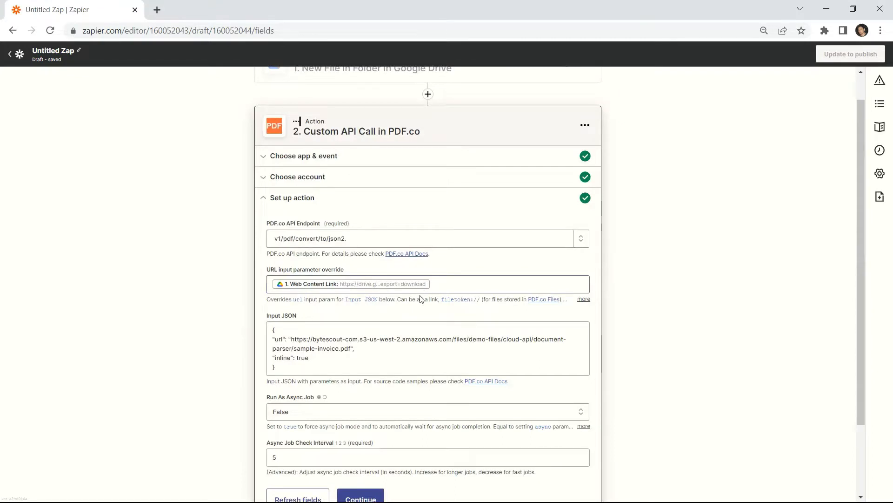
{"action": "left_click", "coordinate": [318, 366]}
{"action": "left_click_drag", "start_coordinate": [316, 368], "coordinate": [275, 327]}
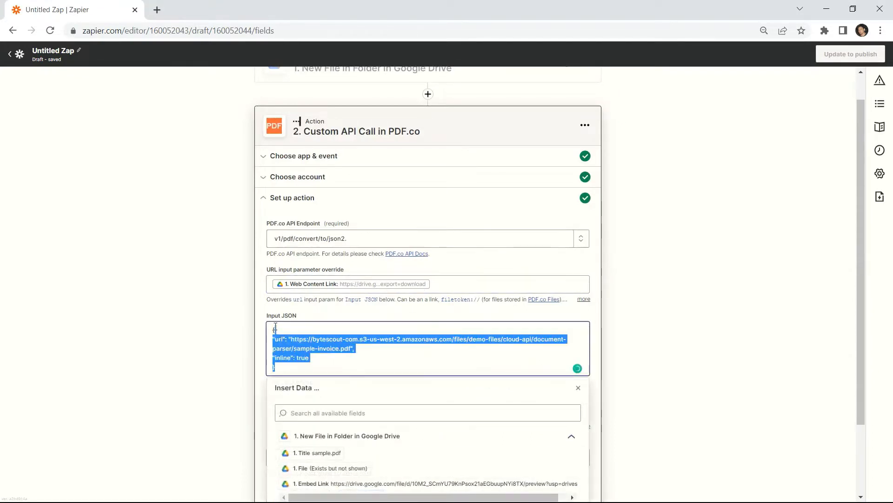
{"action": "type", "text": "{ \"url\": \"https://PDFFileURL\", \"inline\": true, \"async\": false, \"profiles\": \"{ 'SaveImages': 'Embed' }\" }"}
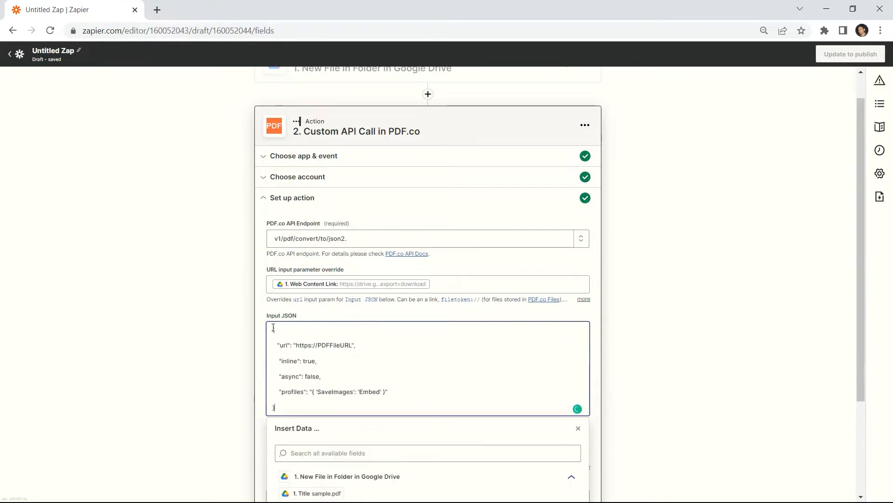
{"action": "left_click_drag", "start_coordinate": [859, 300], "coordinate": [864, 387]}
{"action": "left_click", "coordinate": [785, 377]}
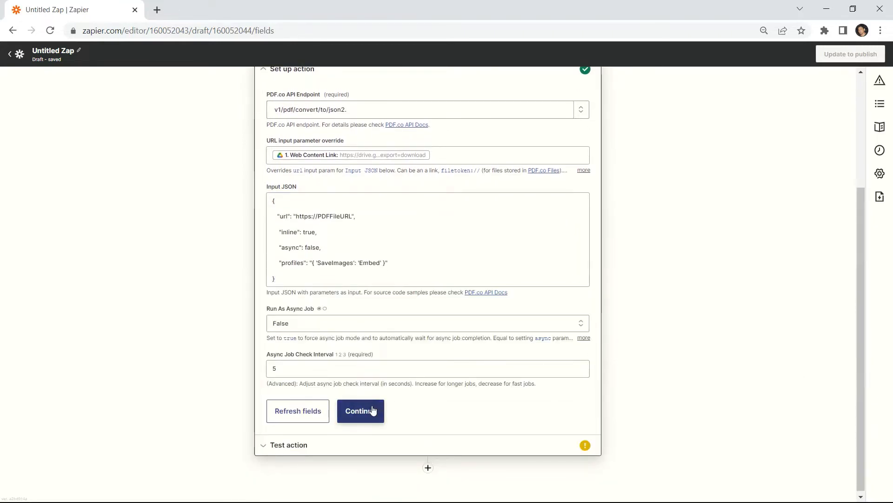
Send the test custom API call to PDF.co and review the returned data.
{"action": "left_click", "coordinate": [362, 416]}
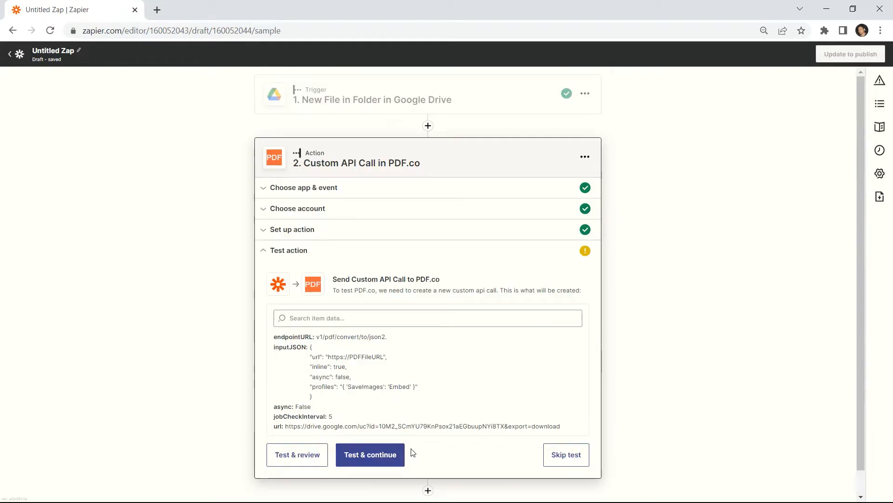
{"action": "left_click", "coordinate": [302, 455]}
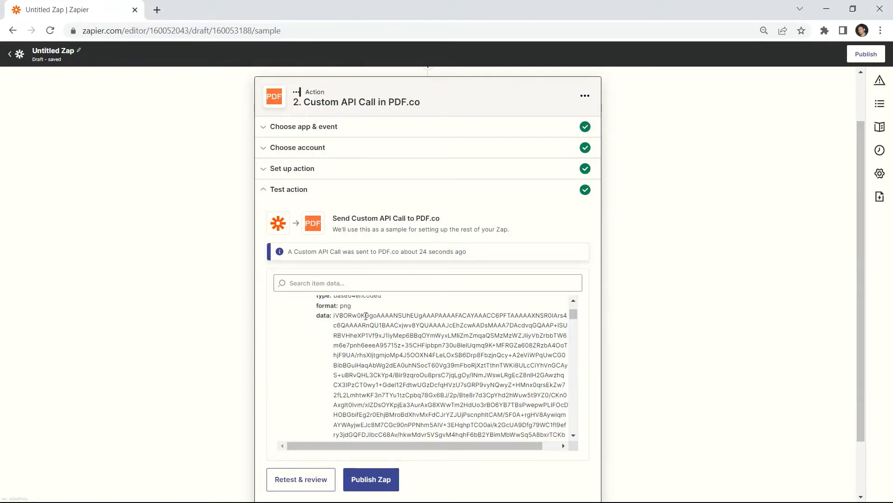
{"action": "left_click_drag", "start_coordinate": [569, 315], "coordinate": [576, 356]}
{"action": "scroll", "coordinate": [479, 473], "scroll_direction": "down", "scroll_amount": 2}
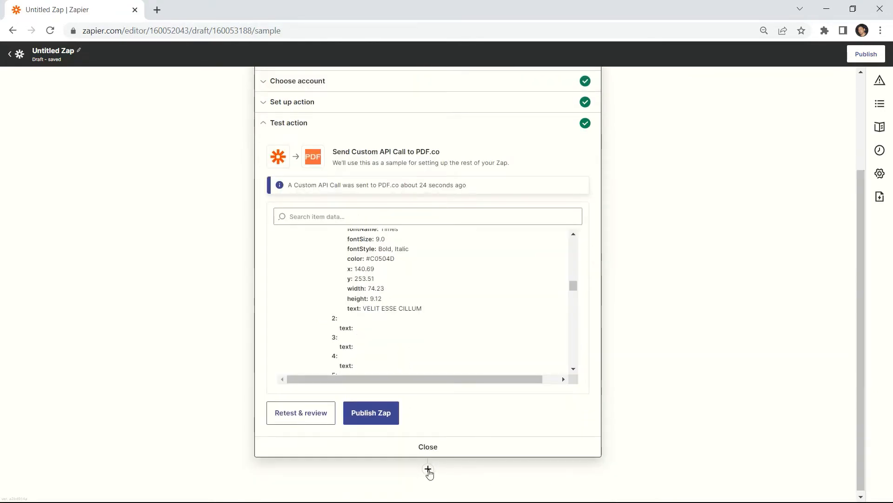
Add a third Zap step using PDF.co with the Custom API Call event and proceed to its action setup.
{"action": "left_click", "coordinate": [428, 470]}
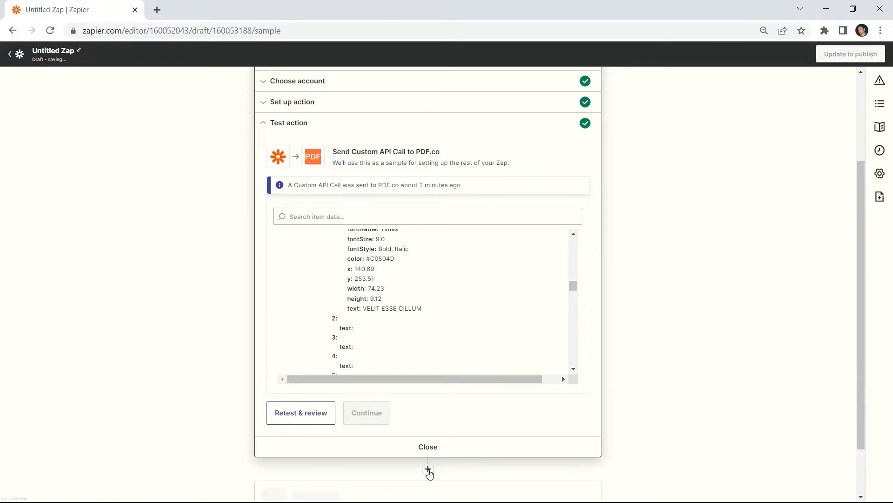
{"action": "type", "text": "pdf"}
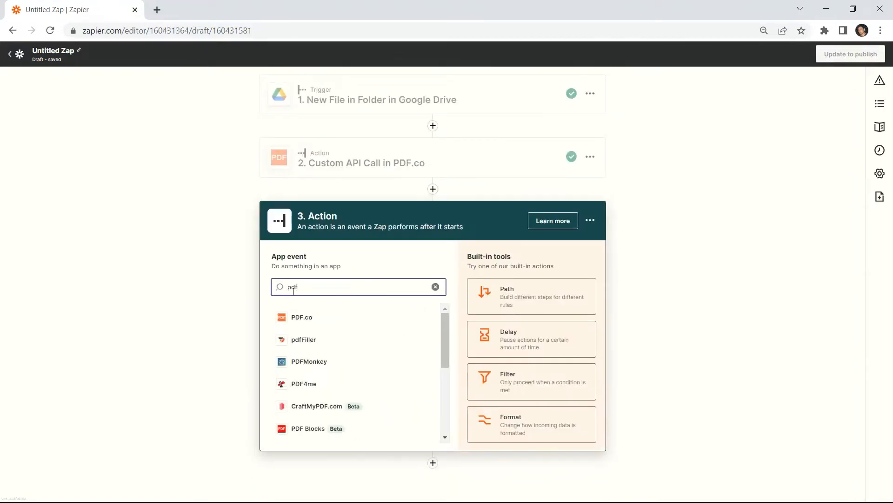
{"action": "left_click", "coordinate": [300, 319]}
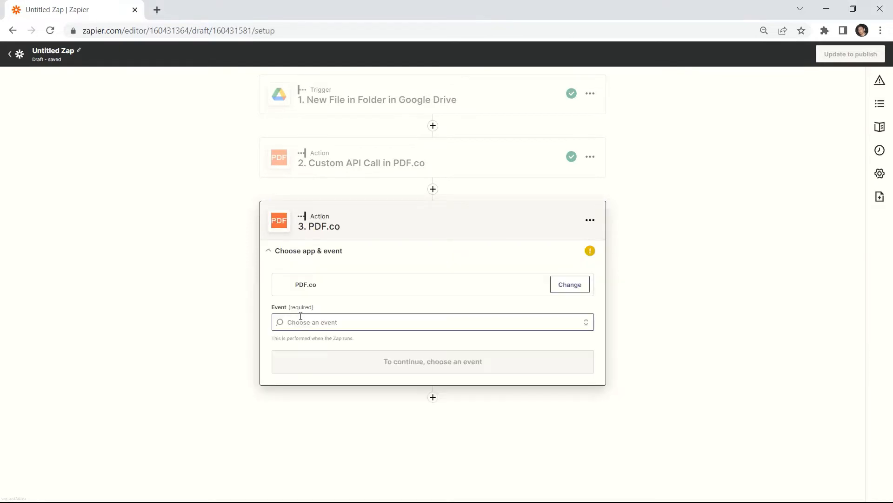
{"action": "left_click", "coordinate": [300, 324]}
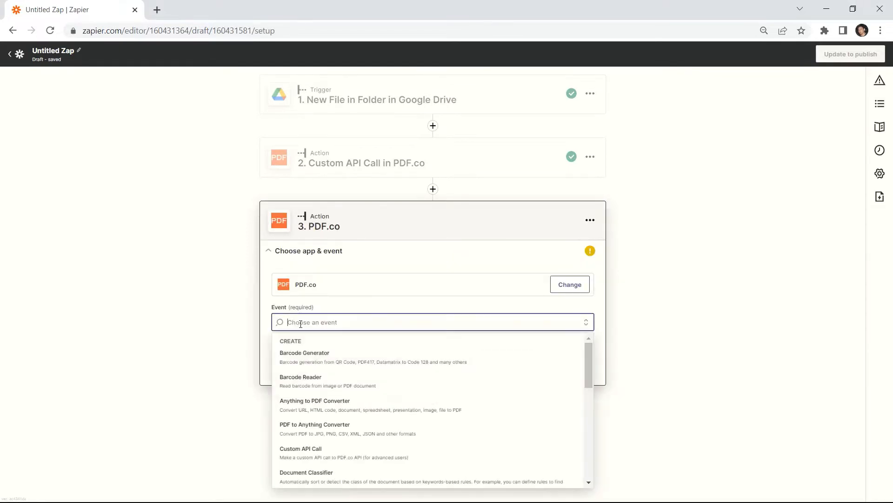
{"action": "left_click", "coordinate": [293, 449]}
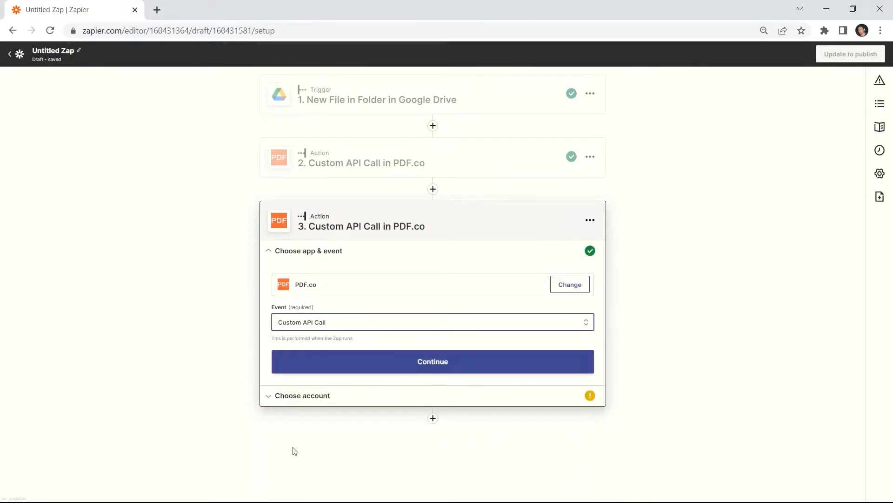
{"action": "left_click", "coordinate": [415, 363]}
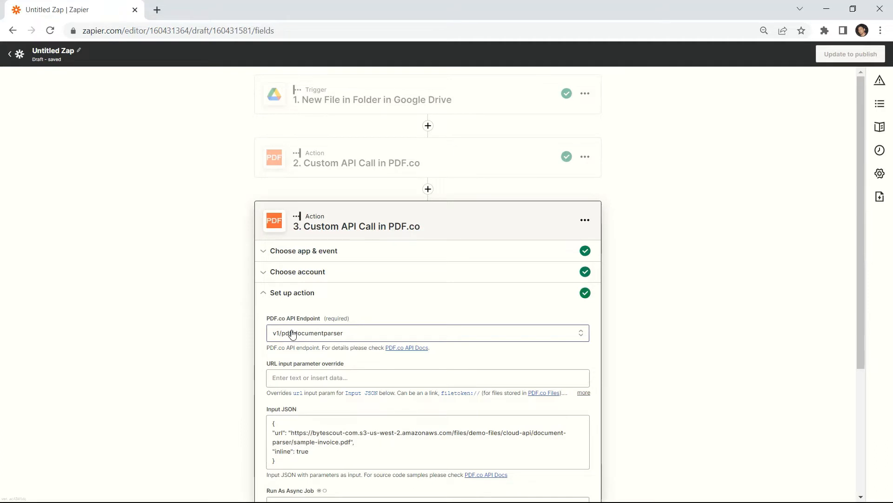
Set a custom PDF.co API endpoint of v1/file/upload/base64 for step 3.
{"action": "left_click", "coordinate": [292, 334]}
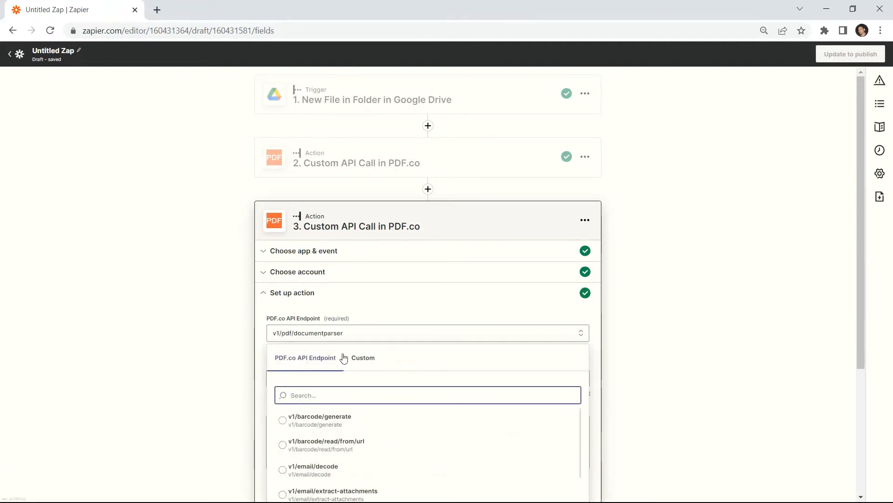
{"action": "left_click", "coordinate": [360, 363]}
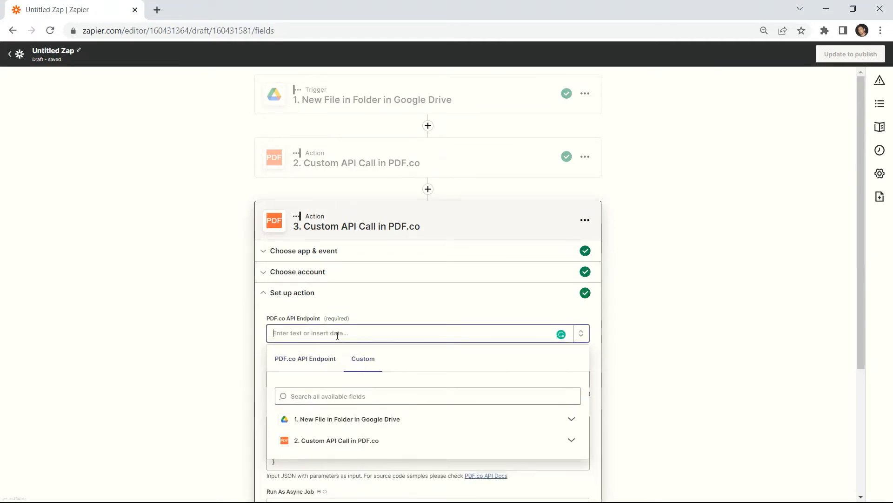
{"action": "type", "text": "v1/file/upload"}
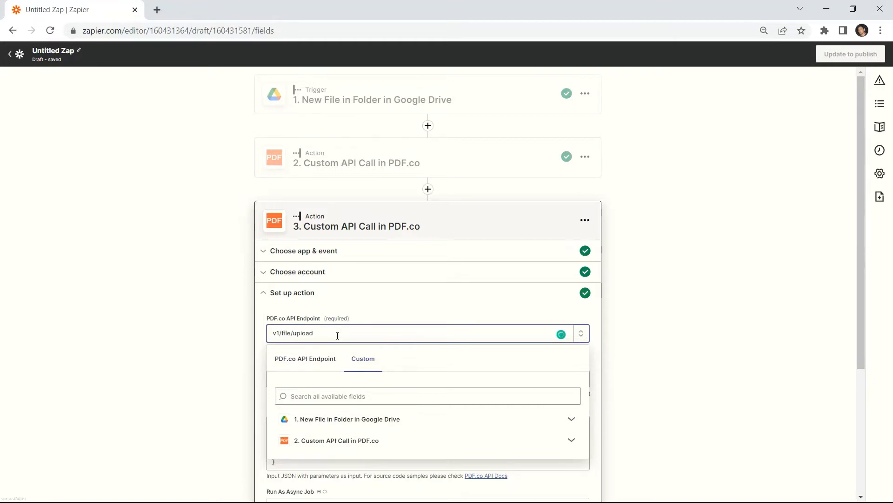
{"action": "type", "text": "/base64"}
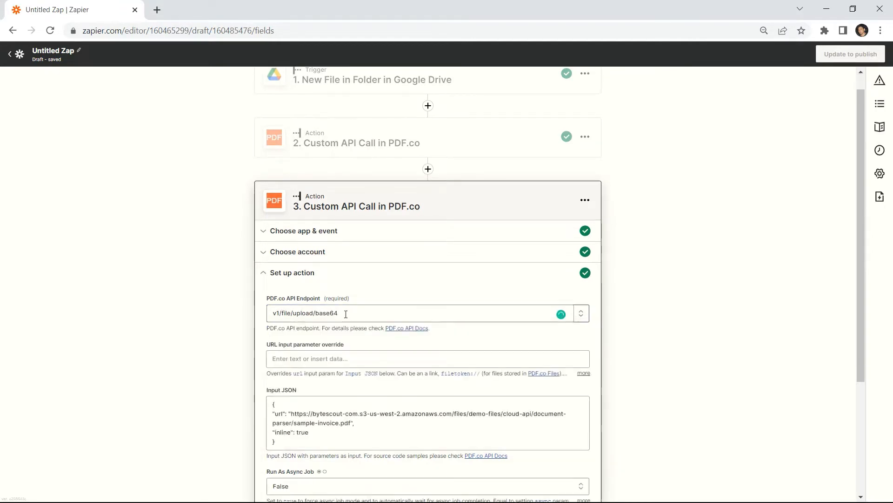
Replace step 3's Input JSON with file "data:image/gif;base64," followed by the image data from the previous step's output, and name "image1.png".
{"action": "left_click", "coordinate": [277, 403]}
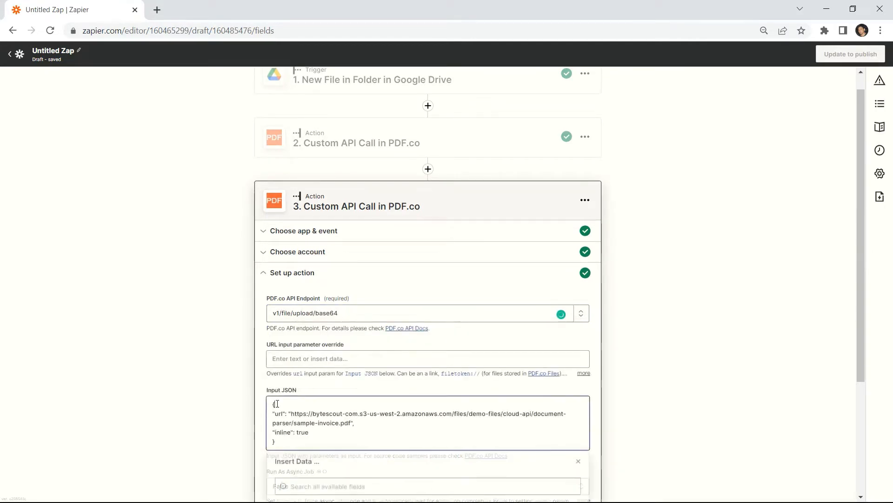
{"action": "key", "text": "ctrl+a"}
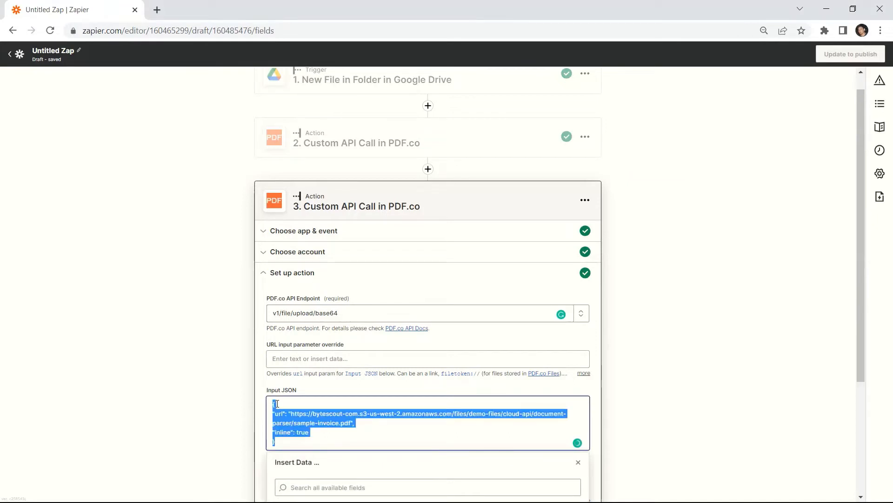
{"action": "type", "text": "{   \"file\" : \"data:image/gif;base64,USE_OUTPUT_FROM_PREVIOUS_STEP_HERE\",    \"name\": \"image1.png\" }"}
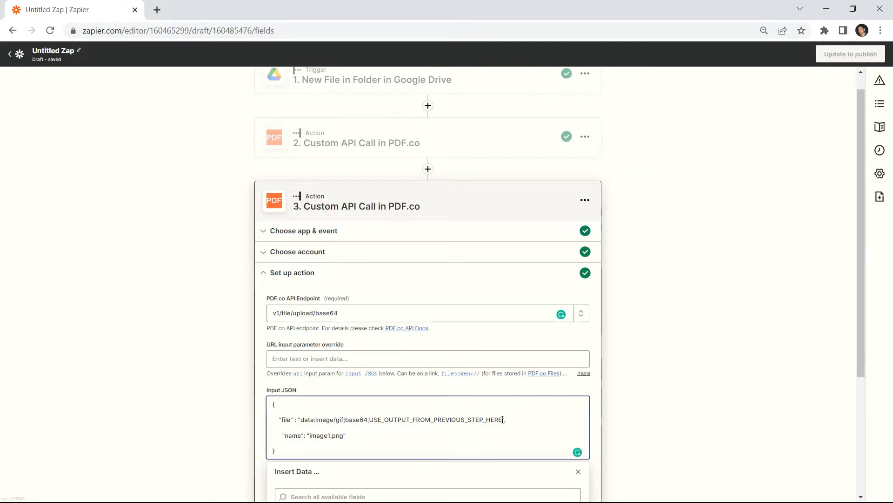
{"action": "key", "text": "BackSpace"}
{"action": "key", "text": "BackSpace"}
{"action": "key", "text": "BackSpace"}
{"action": "key", "text": "BackSpace"}
{"action": "key", "text": "BackSpace"}
{"action": "key", "text": "BackSpace"}
{"action": "key", "text": "BackSpace"}
{"action": "key", "text": "BackSpace"}
{"action": "key", "text": "BackSpace"}
{"action": "key", "text": "BackSpace"}
{"action": "key", "text": "BackSpace"}
{"action": "key", "text": "BackSpace"}
{"action": "key", "text": "BackSpace"}
{"action": "key", "text": "BackSpace"}
{"action": "key", "text": "BackSpace"}
{"action": "key", "text": "BackSpace"}
{"action": "key", "text": "BackSpace"}
{"action": "key", "text": "BackSpace"}
{"action": "key", "text": "BackSpace"}
{"action": "key", "text": "BackSpace"}
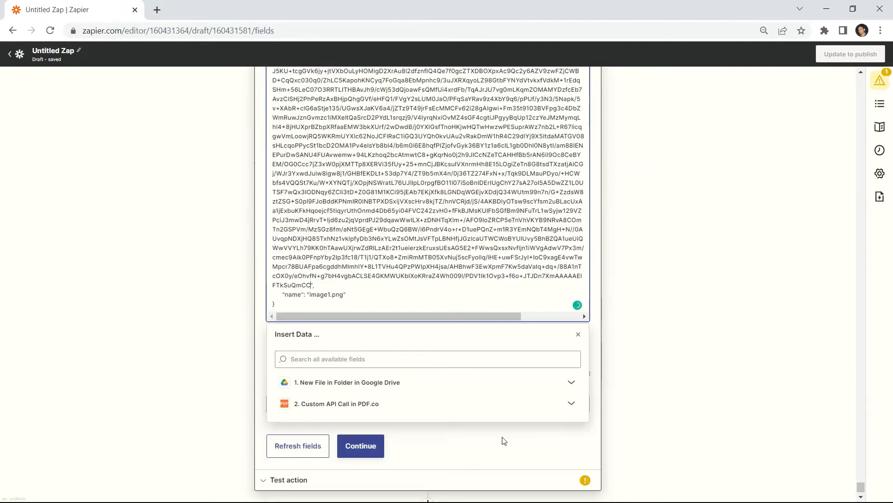
Send step 3's test API call to PDF.co and highlight the returned image URL.
{"action": "left_click", "coordinate": [371, 447]}
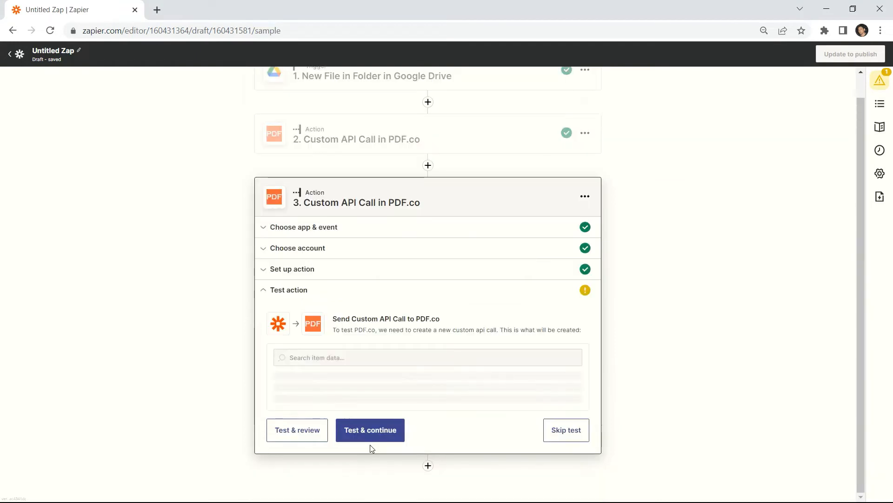
{"action": "left_click", "coordinate": [296, 433]}
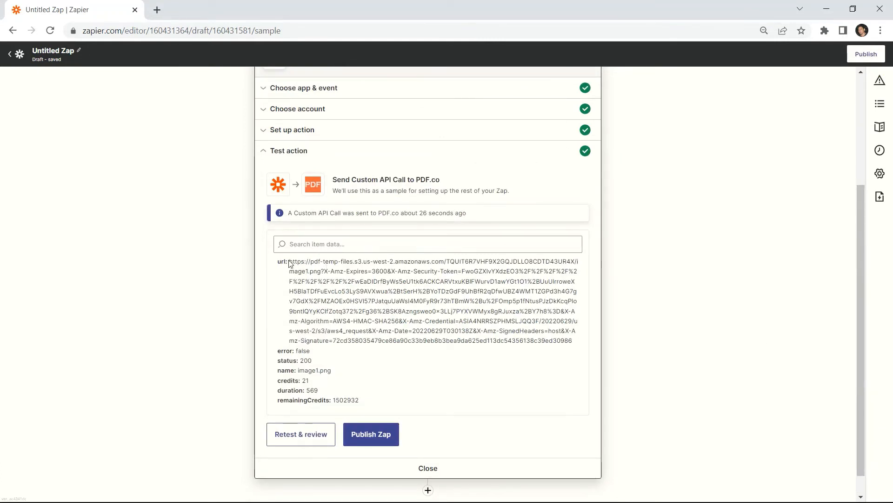
{"action": "left_click_drag", "start_coordinate": [289, 261], "coordinate": [581, 346]}
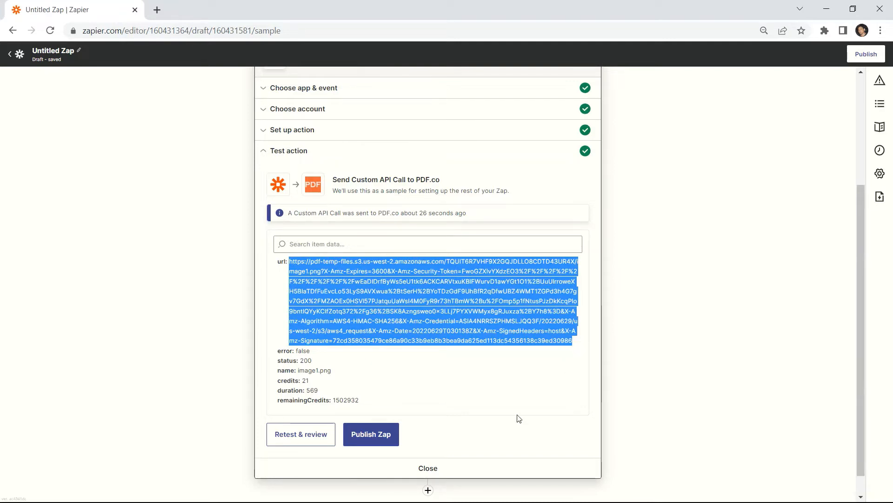
Add a fourth Zap step using PDF.co with the Custom API Call event and proceed to its action setup.
{"action": "left_click", "coordinate": [428, 491]}
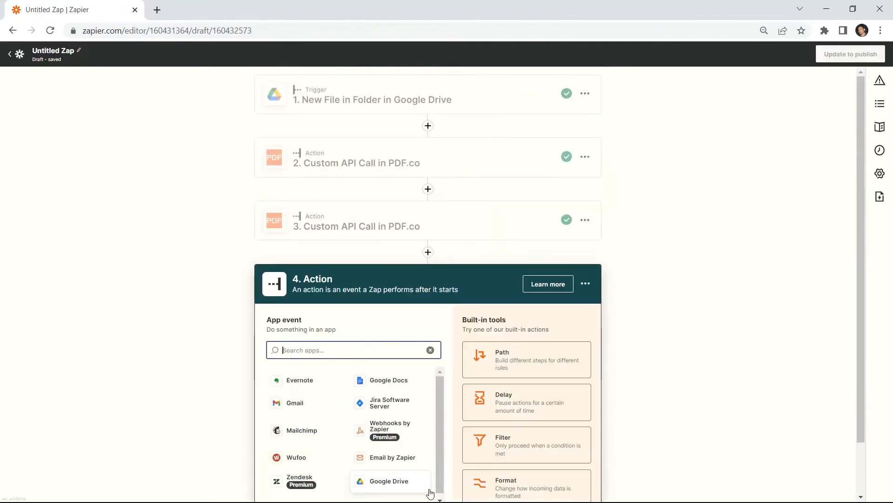
{"action": "type", "text": "pdf"}
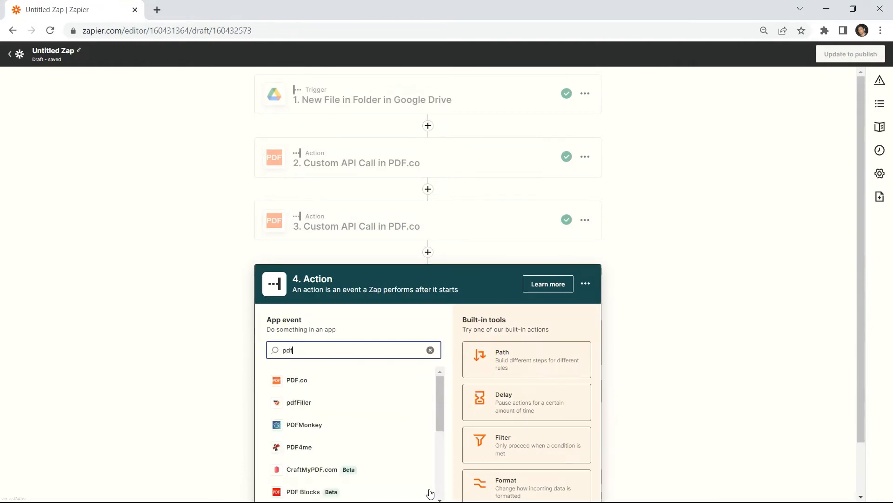
{"action": "left_click", "coordinate": [298, 380]}
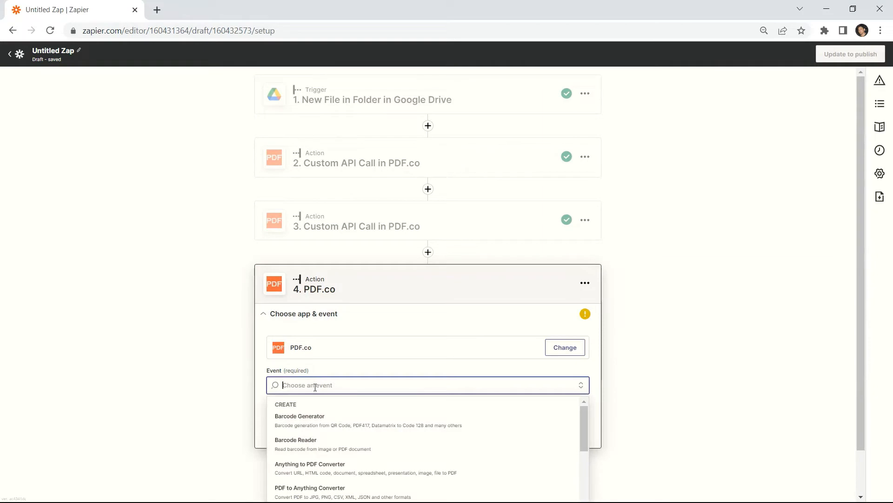
{"action": "left_click_drag", "start_coordinate": [860, 265], "coordinate": [862, 308]}
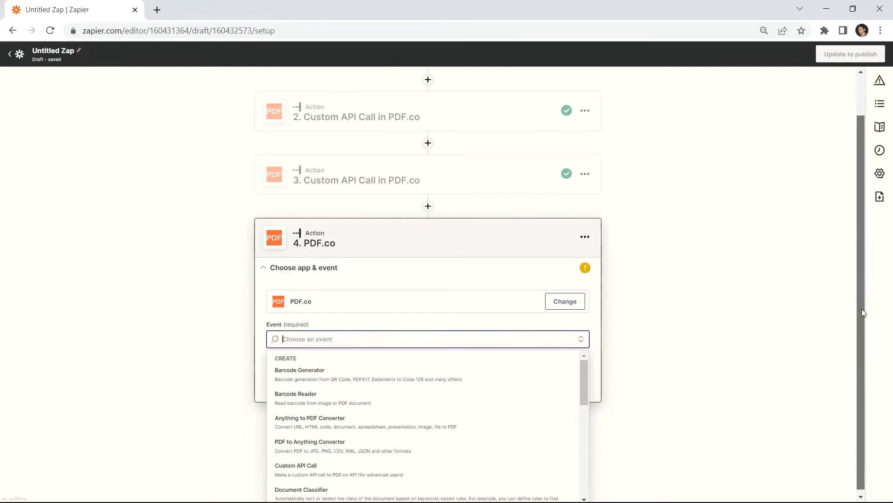
{"action": "left_click", "coordinate": [299, 463]}
{"action": "left_click", "coordinate": [423, 428]}
Set step 4's PDF.co API endpoint to the custom value v1/file/upload/base64.
{"action": "left_click", "coordinate": [281, 386]}
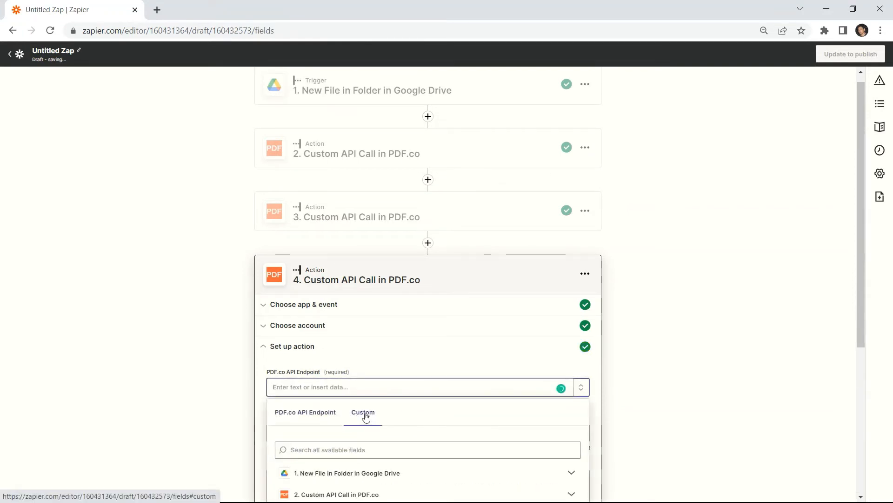
{"action": "type", "text": "v1/file/"}
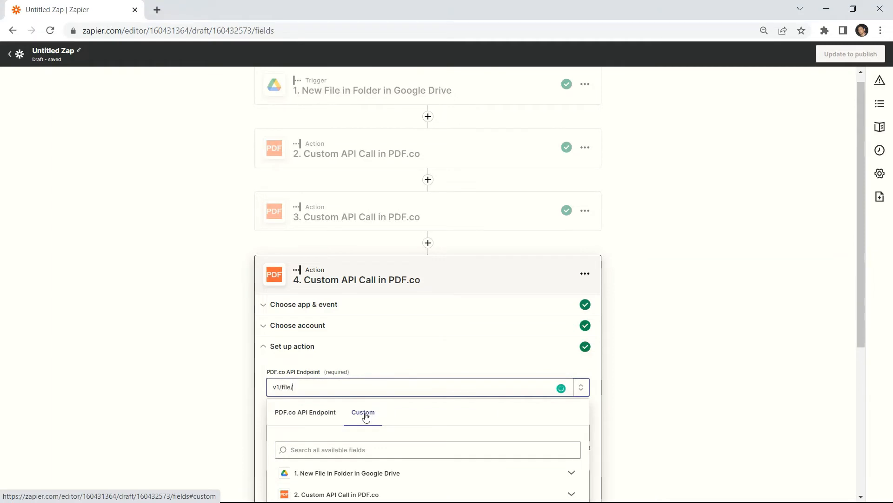
{"action": "type", "text": "upload/base64"}
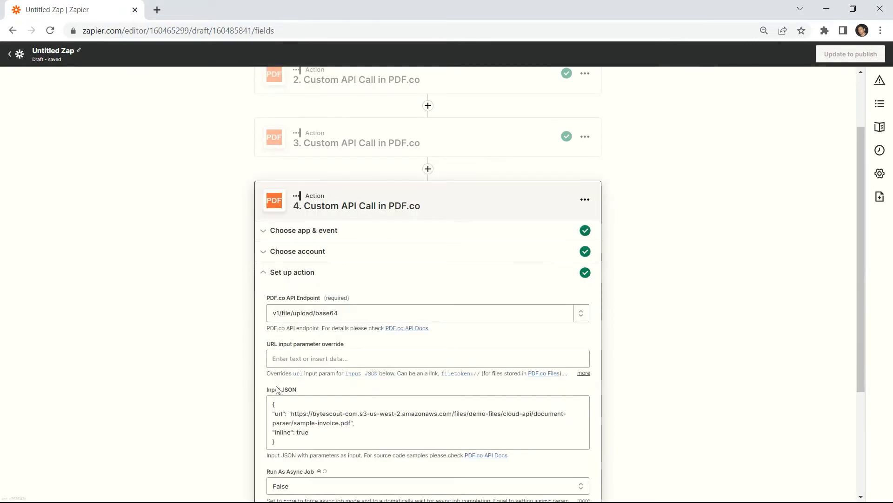
Replace step 4's Input JSON with file "data:image/gif;base64," followed by extracted image data in place of the placeholder, and name "image1.png".
{"action": "left_click", "coordinate": [273, 404]}
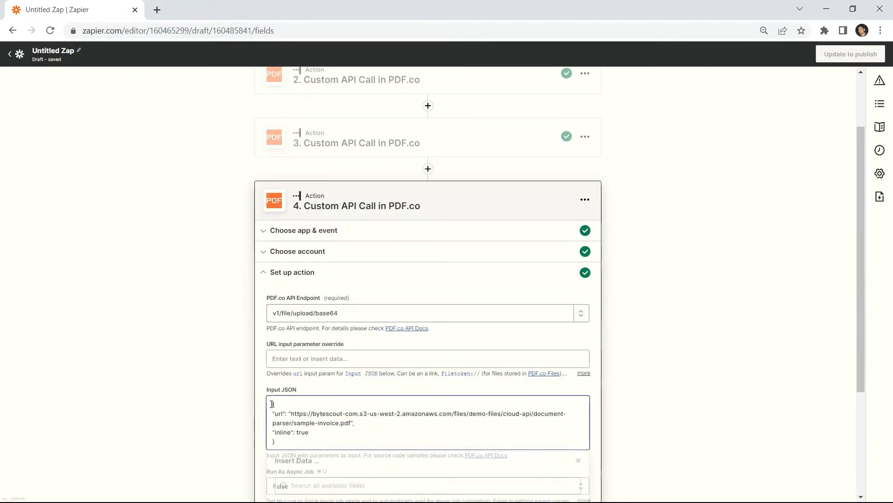
{"action": "key", "text": "ctrl+a"}
{"action": "type", "text": "{   \"file\" : \"data:image/gif;base64,USE_OUTPUT_FROM_PREVIOUS_STEP_HERE\",    \"name\": \"image1.png\" }"}
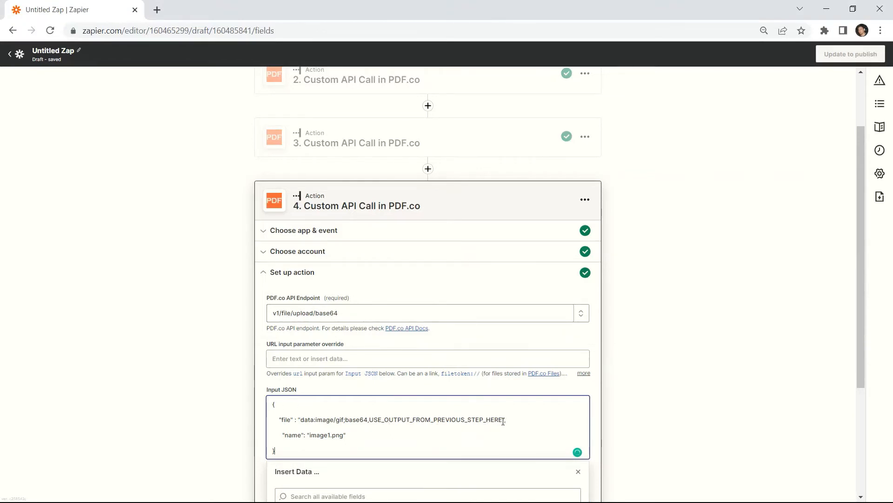
{"action": "key", "text": "BackSpace"}
{"action": "key", "text": "BackSpace"}
{"action": "key", "text": "BackSpace"}
{"action": "key", "text": "BackSpace"}
{"action": "key", "text": "BackSpace"}
{"action": "key", "text": "BackSpace"}
{"action": "key", "text": "BackSpace"}
{"action": "key", "text": "BackSpace"}
{"action": "key", "text": "BackSpace"}
{"action": "key", "text": "BackSpace"}
{"action": "key", "text": "BackSpace"}
{"action": "key", "text": "BackSpace"}
{"action": "key", "text": "BackSpace"}
{"action": "key", "text": "BackSpace"}
{"action": "key", "text": "BackSpace"}
{"action": "key", "text": "BackSpace"}
{"action": "key", "text": "BackSpace"}
{"action": "key", "text": "BackSpace"}
{"action": "key", "text": "BackSpace"}
{"action": "key", "text": "BackSpace"}
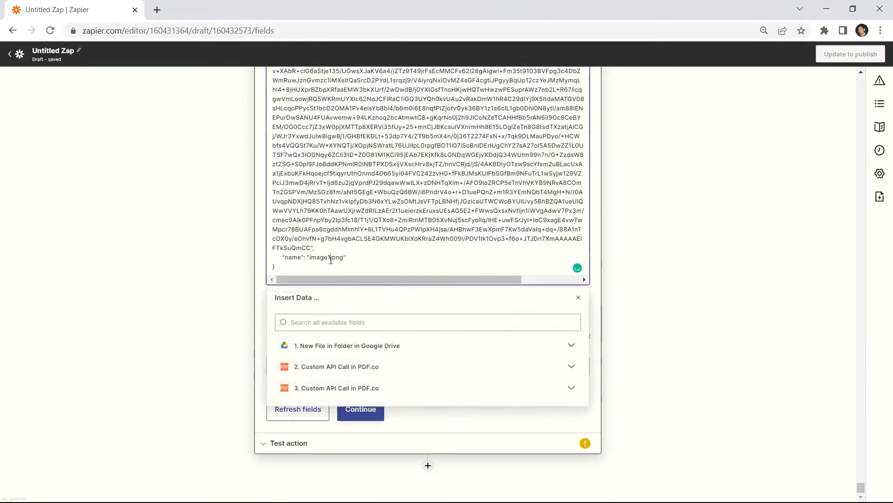
Change the file name in step 4's Input JSON to image2.png.
{"action": "left_click", "coordinate": [331, 259]}
{"action": "key", "text": "BackSpace"}
{"action": "type", "text": "2"}
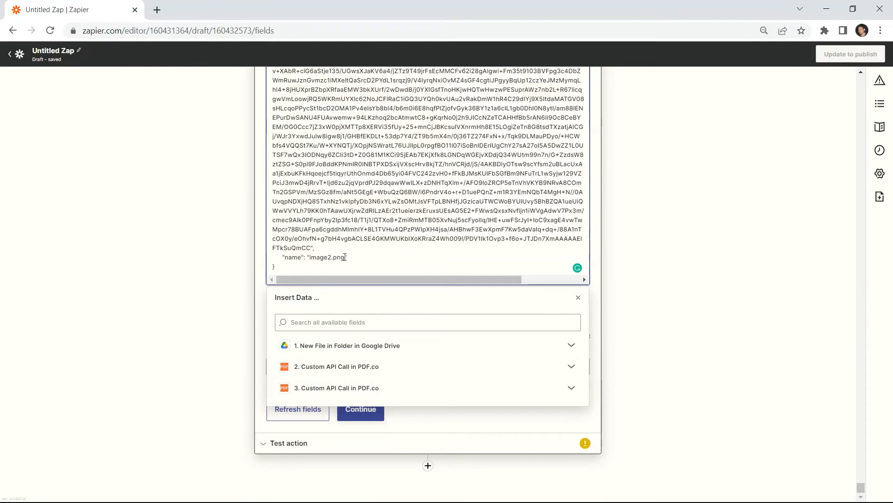
{"action": "key", "text": "Escape"}
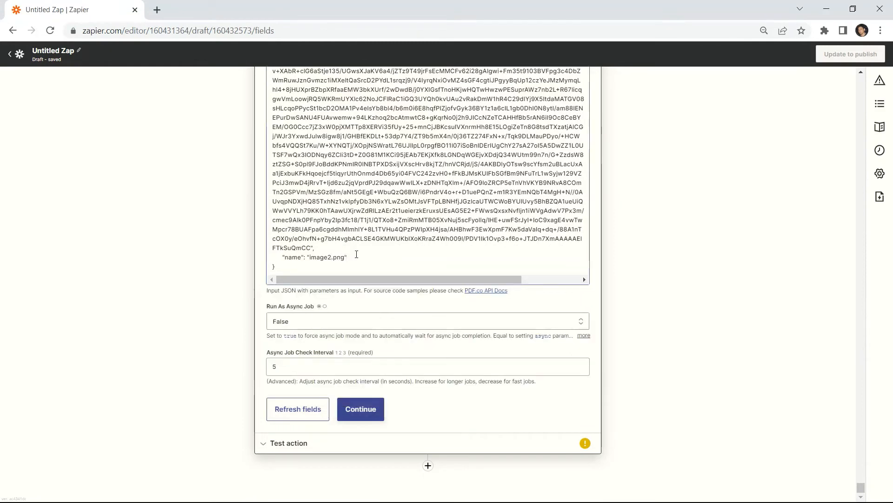
Send step 4's test API call to PDF.co and highlight the URL returned for the second image.
{"action": "left_click", "coordinate": [363, 409]}
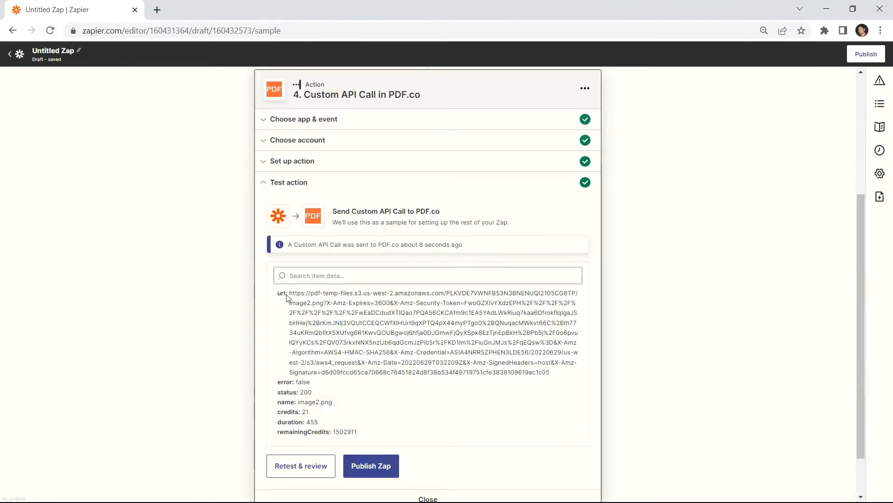
{"action": "left_click_drag", "start_coordinate": [290, 293], "coordinate": [562, 377]}
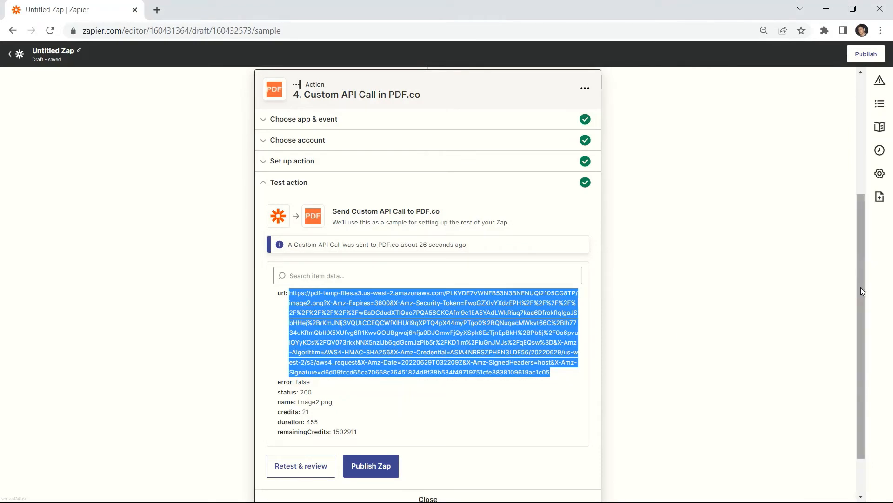
Add a fifth Zap step using Google Slides with the Create Presentation From Template event.
{"action": "left_click_drag", "start_coordinate": [861, 286], "coordinate": [863, 322]}
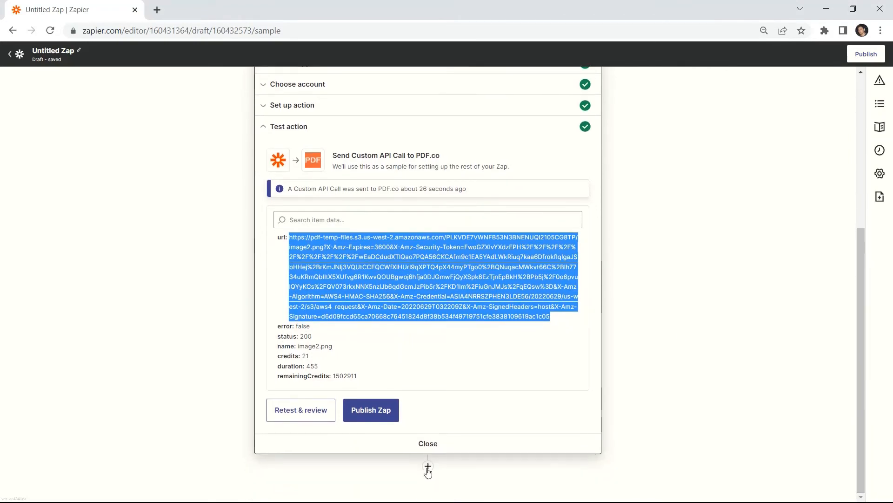
{"action": "left_click", "coordinate": [428, 467]}
{"action": "type", "text": "slide"}
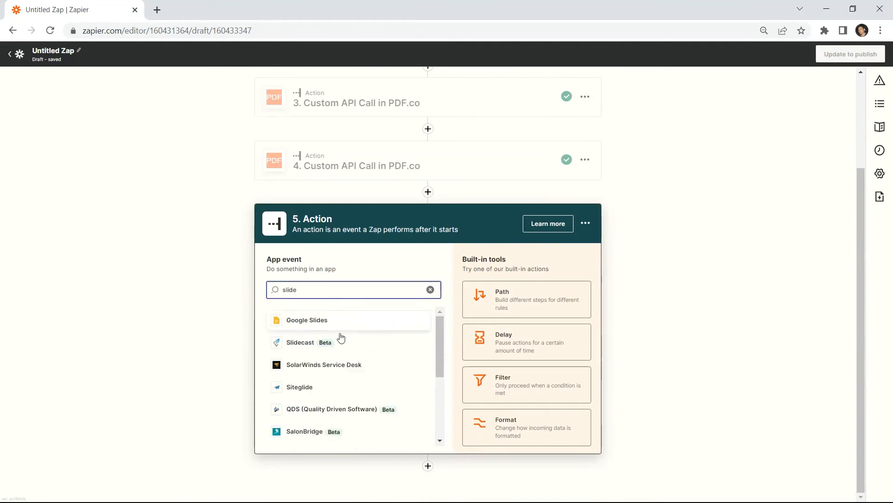
{"action": "left_click", "coordinate": [317, 320]}
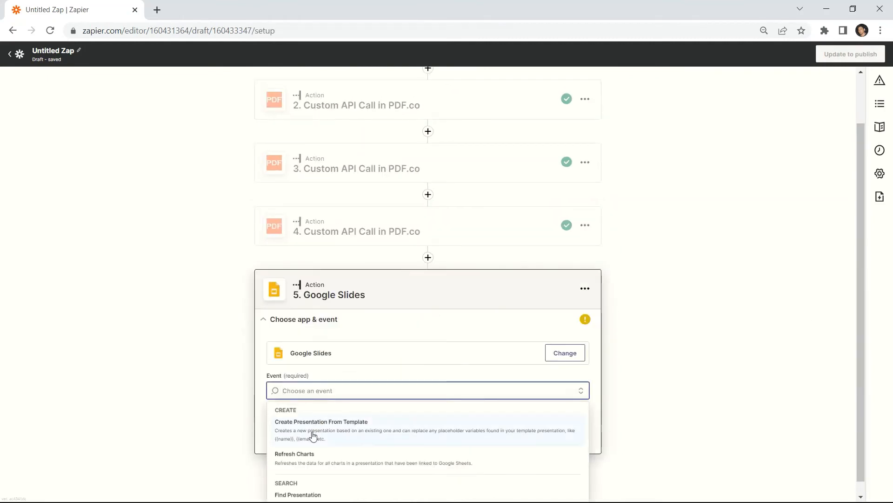
{"action": "left_click", "coordinate": [312, 428]}
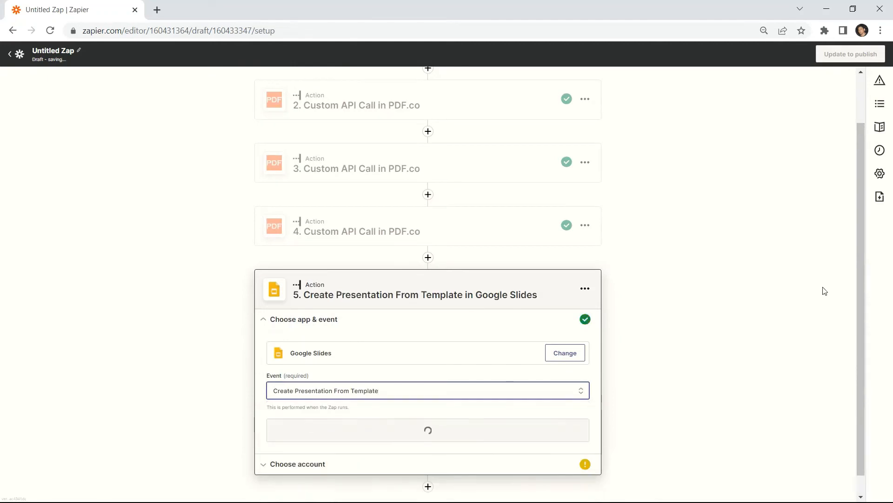
Continue to step 5's action setup and title the new presentation "Add Images to Google Slides".
{"action": "left_click", "coordinate": [426, 430]}
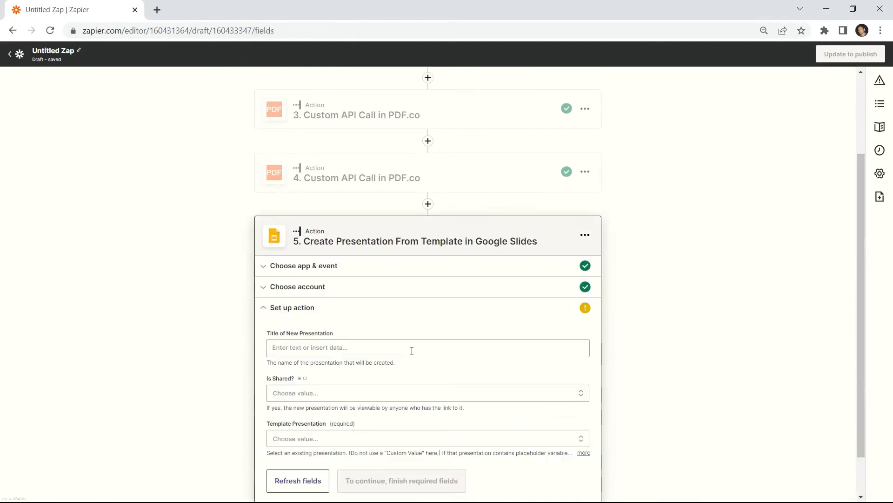
{"action": "left_click", "coordinate": [277, 349]}
{"action": "type", "text": "A"}
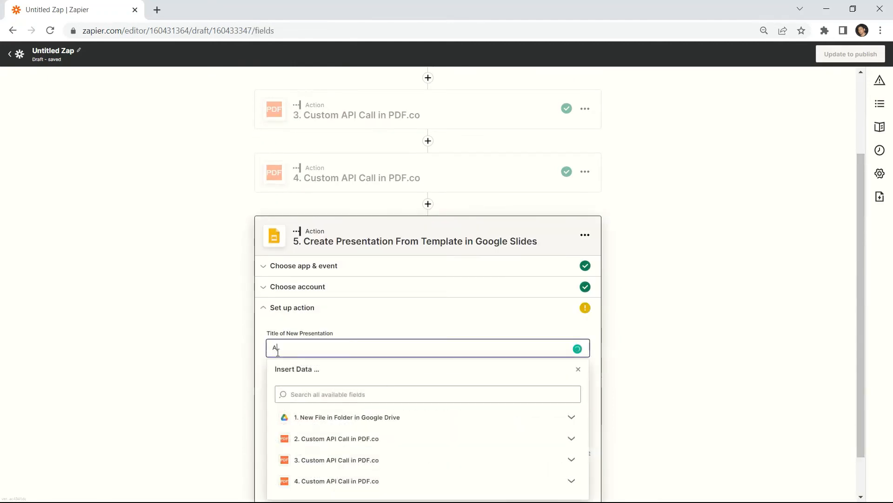
{"action": "type", "text": "dd Images to Goog"}
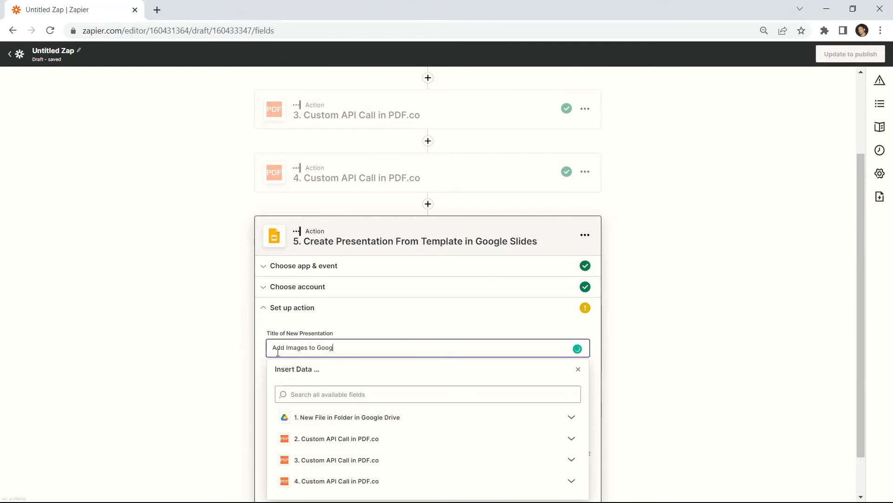
{"action": "type", "text": "le Sl"}
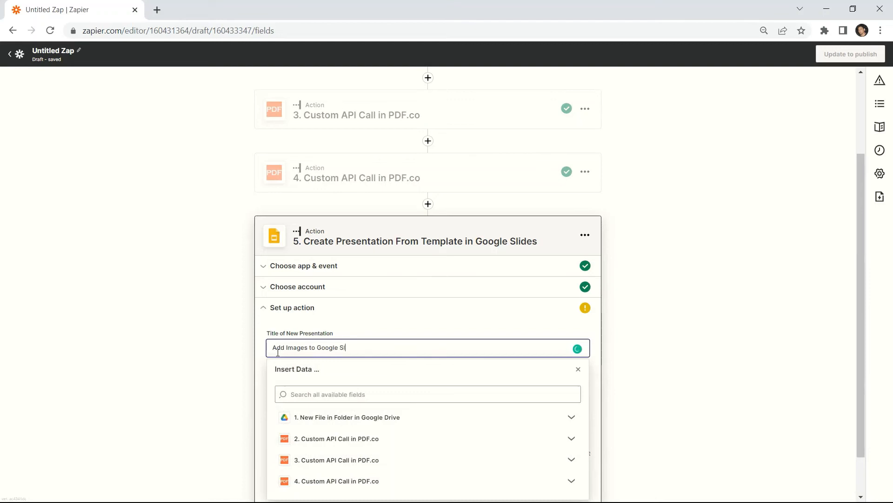
{"action": "type", "text": "ides"}
Set the new presentation's Is Shared? option to True and choose Tutorial Guide as the template presentation.
{"action": "left_click", "coordinate": [300, 392]}
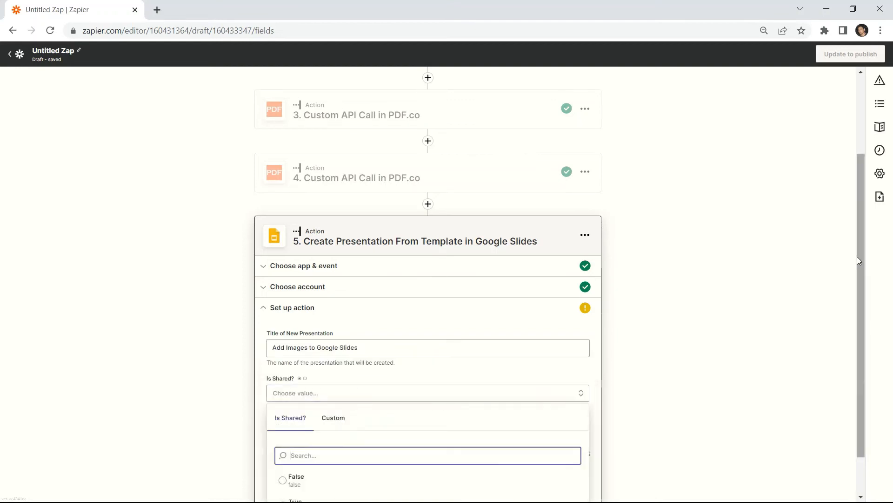
{"action": "left_click_drag", "start_coordinate": [864, 261], "coordinate": [860, 319]}
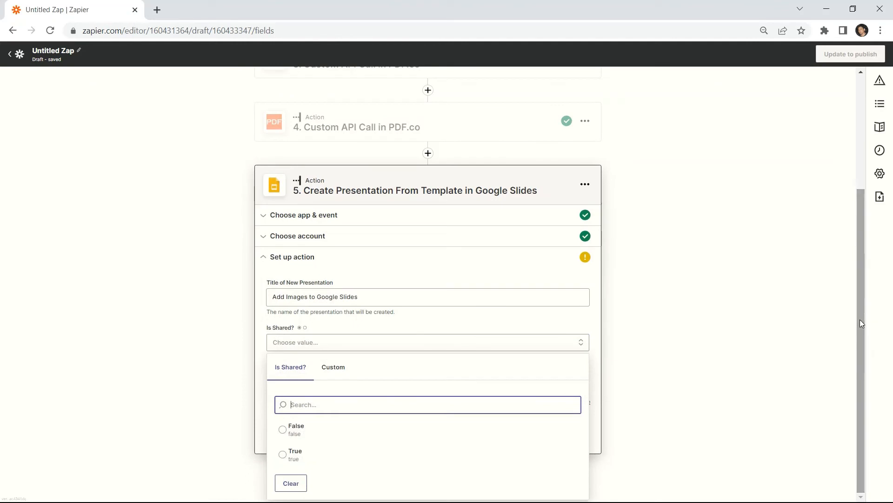
{"action": "left_click", "coordinate": [285, 457]}
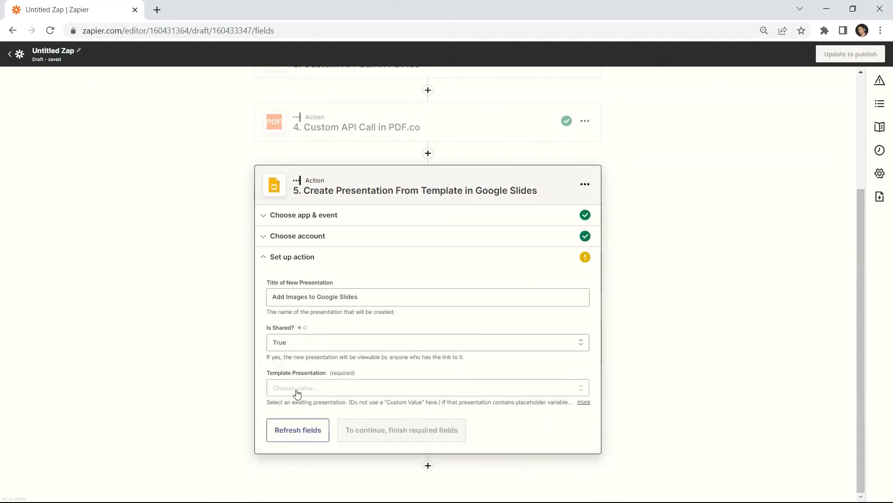
{"action": "left_click", "coordinate": [296, 393]}
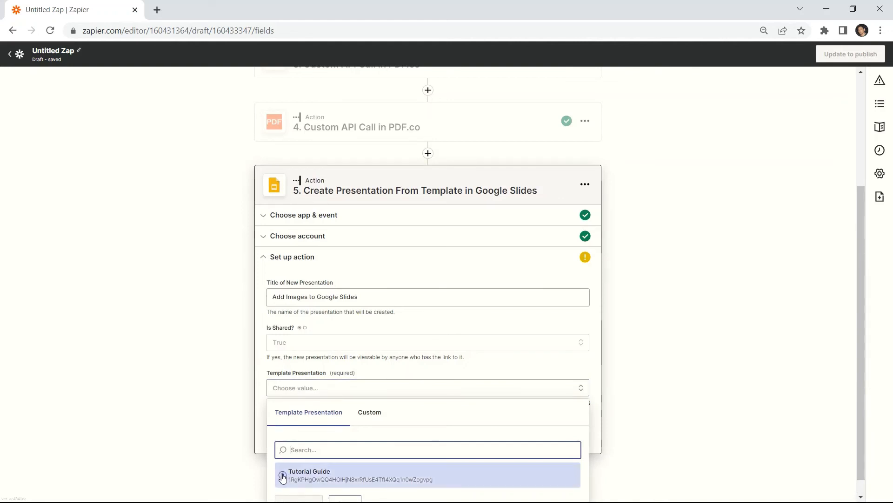
{"action": "left_click", "coordinate": [283, 477]}
Paste the token-signed PDF.co URLs of the first and second uploaded images into the template's image1 and image2 fields.
{"action": "left_click", "coordinate": [279, 433]}
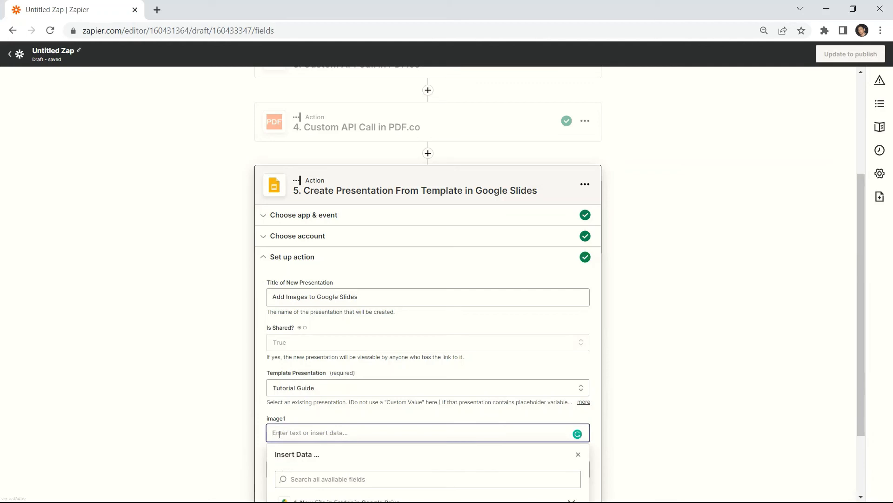
{"action": "scroll", "coordinate": [280, 434], "scroll_direction": "down", "scroll_amount": 5}
{"action": "key", "text": "ctrl+v"}
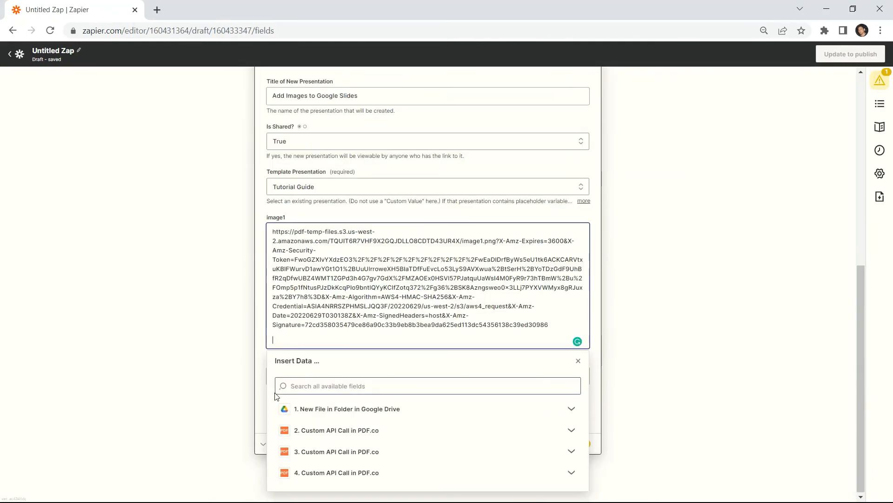
{"action": "left_click", "coordinate": [281, 354]}
{"action": "key", "text": "ctrl+v"}
{"action": "left_click", "coordinate": [203, 355]}
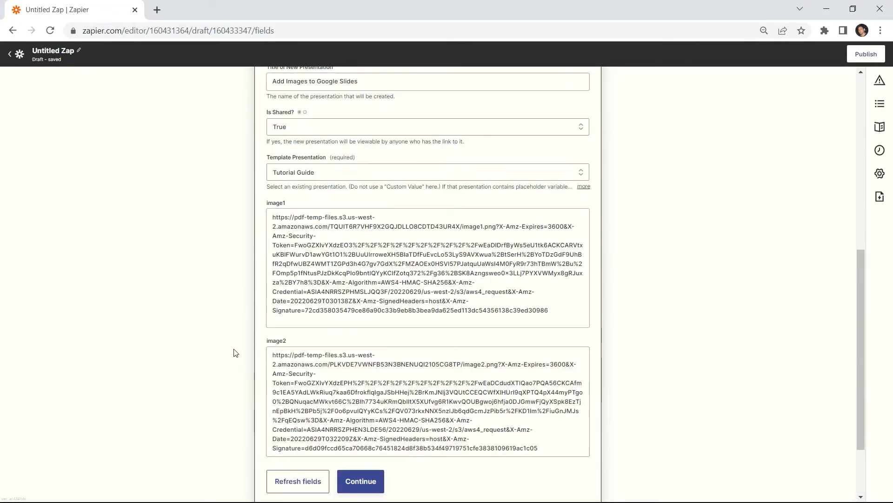
Test step 5 to create the presentation, and view its First Image slide in Google Slides.
{"action": "left_click", "coordinate": [360, 484]}
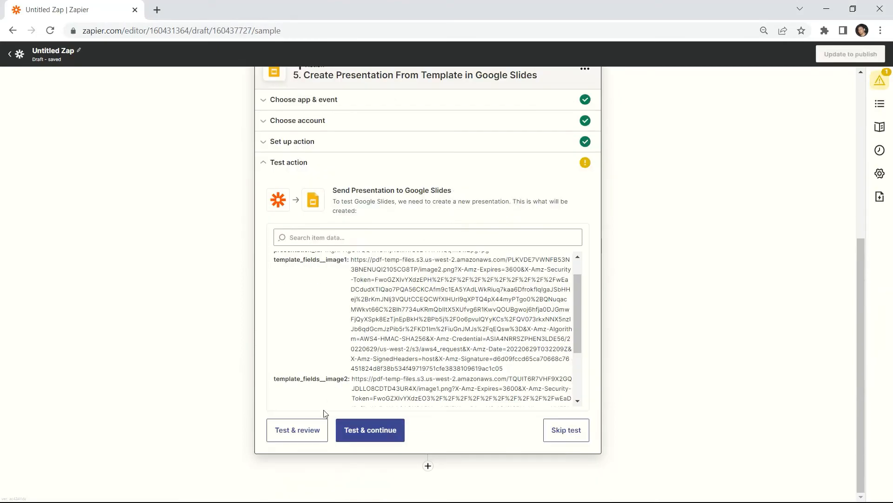
{"action": "left_click", "coordinate": [310, 429]}
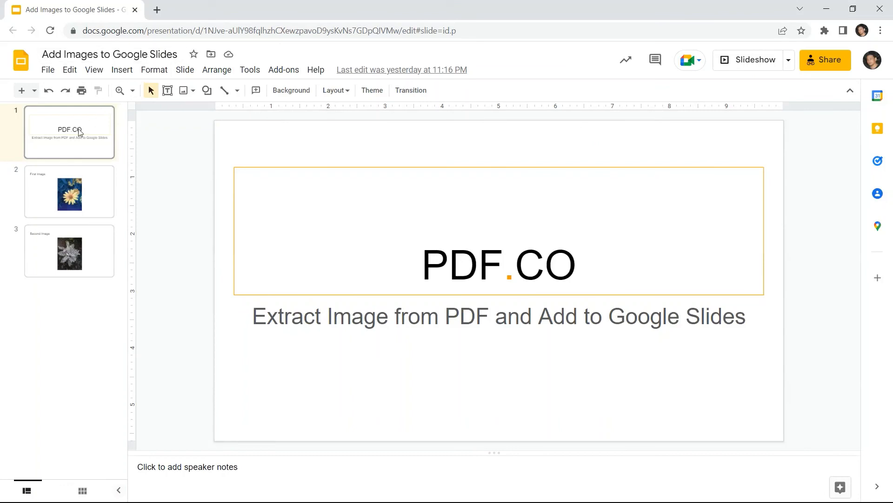
{"action": "left_click", "coordinate": [73, 192]}
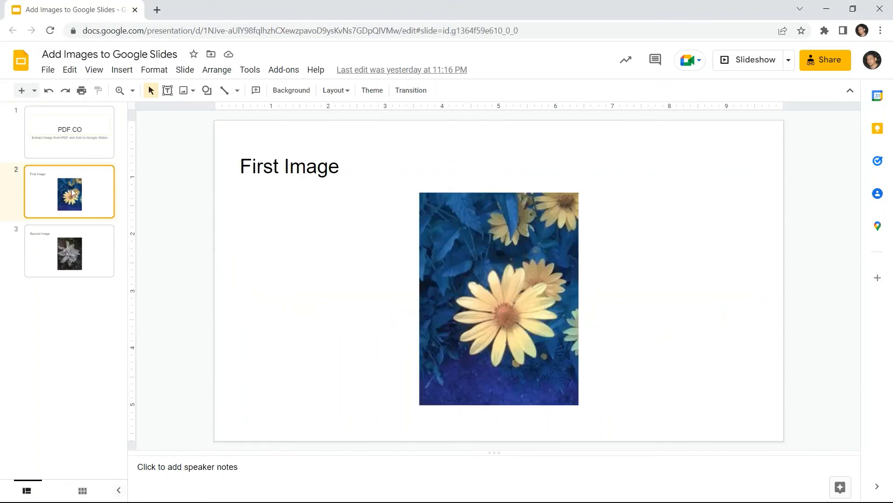